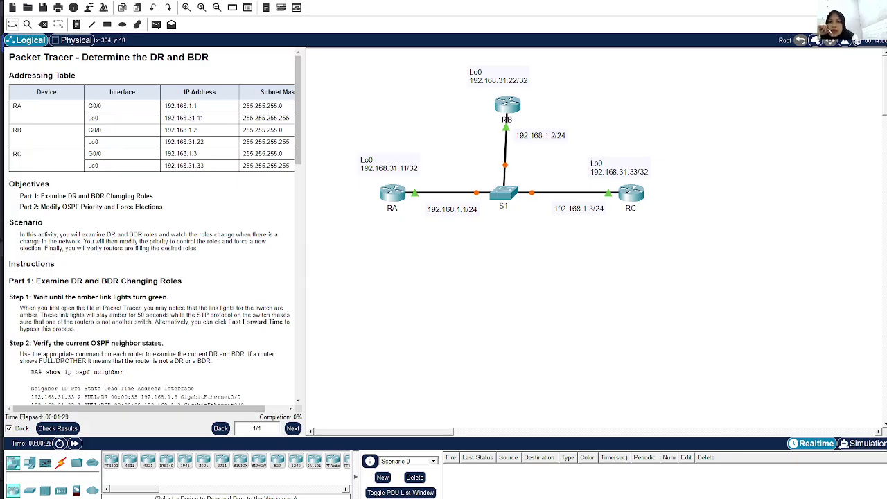
Step: Read the lab instructions up to Step 2, and enter privileged EXEC mode on router RA's command line
{"action": "scroll", "coordinate": [190, 208], "scroll_direction": "down", "scroll_amount": 2}
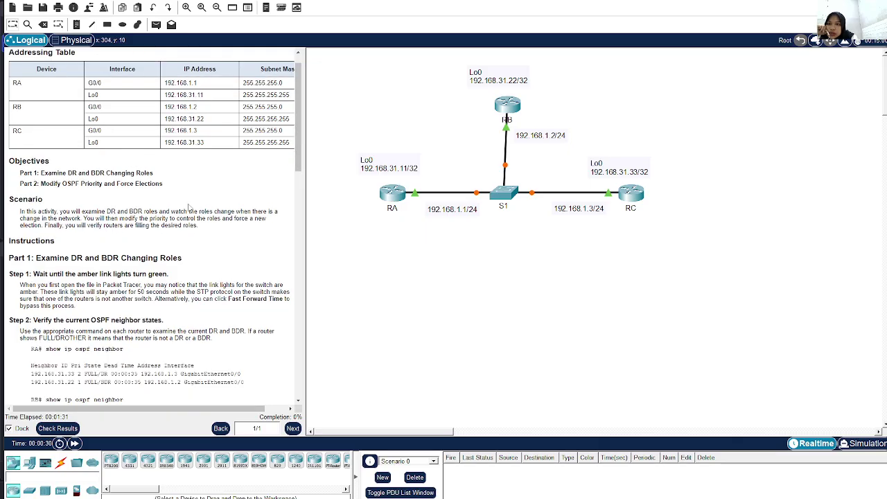
{"action": "scroll", "coordinate": [189, 206], "scroll_direction": "up", "scroll_amount": 2}
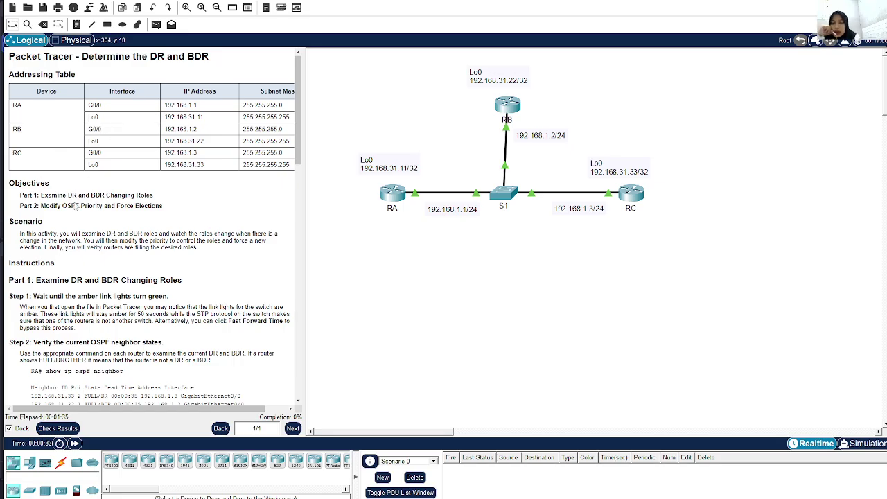
{"action": "scroll", "coordinate": [77, 207], "scroll_direction": "down", "scroll_amount": 5}
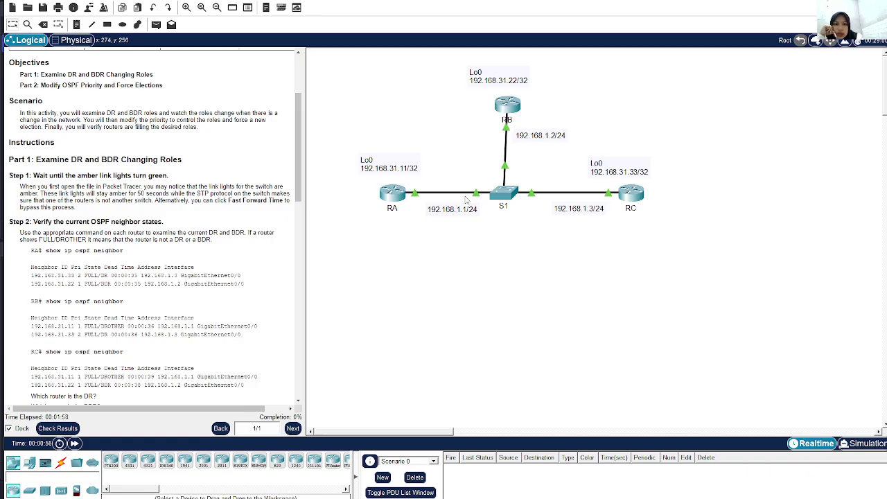
{"action": "scroll", "coordinate": [155, 191], "scroll_direction": "down", "scroll_amount": 3}
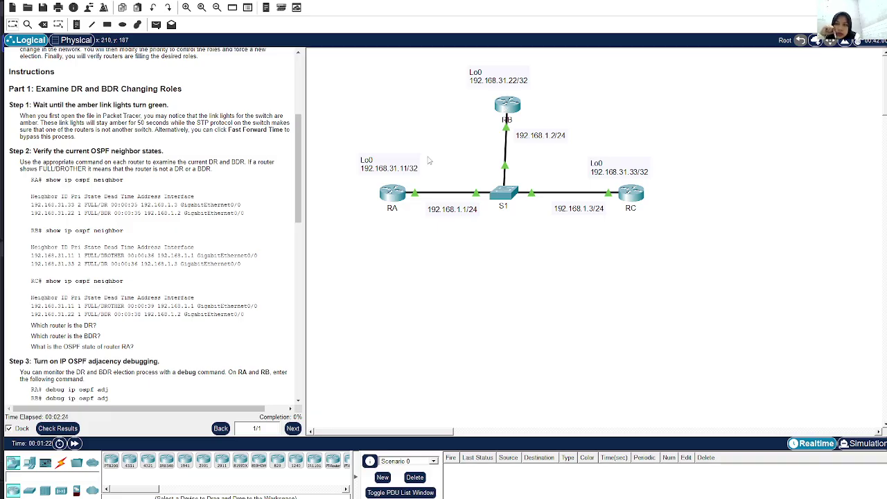
{"action": "left_click", "coordinate": [397, 198]}
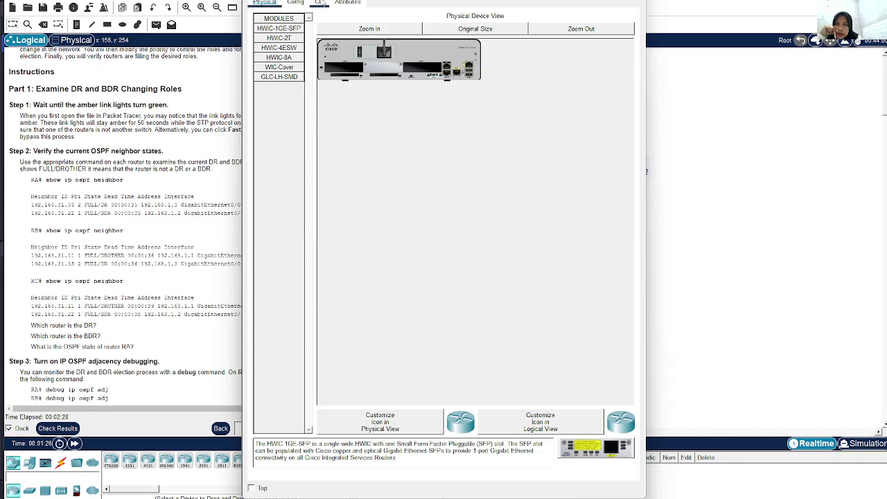
{"action": "left_click", "coordinate": [322, 3]}
{"action": "key", "text": "Return"}
{"action": "type", "text": "en"}
{"action": "key", "text": "Return"}
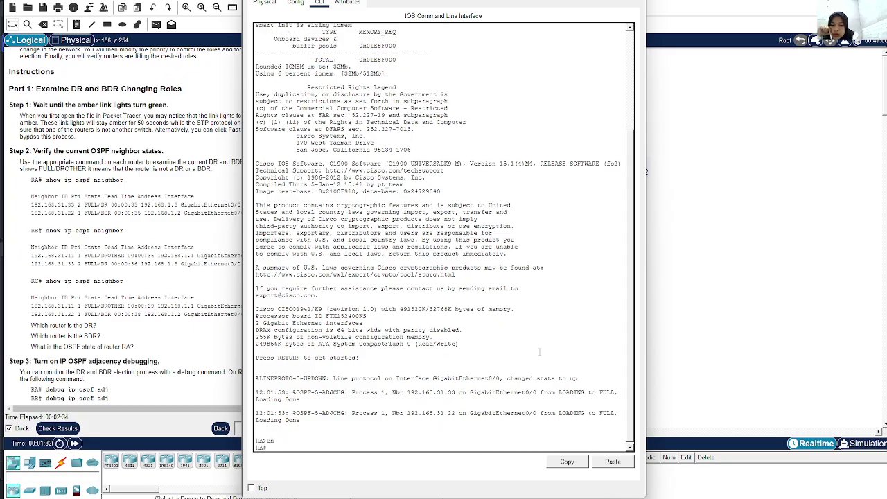
Step: List router RA's OSPF neighbors with show ip ospf neighbor
{"action": "type", "text": "sho"}
{"action": "key", "text": "Tab"}
{"action": "type", "text": "ip"}
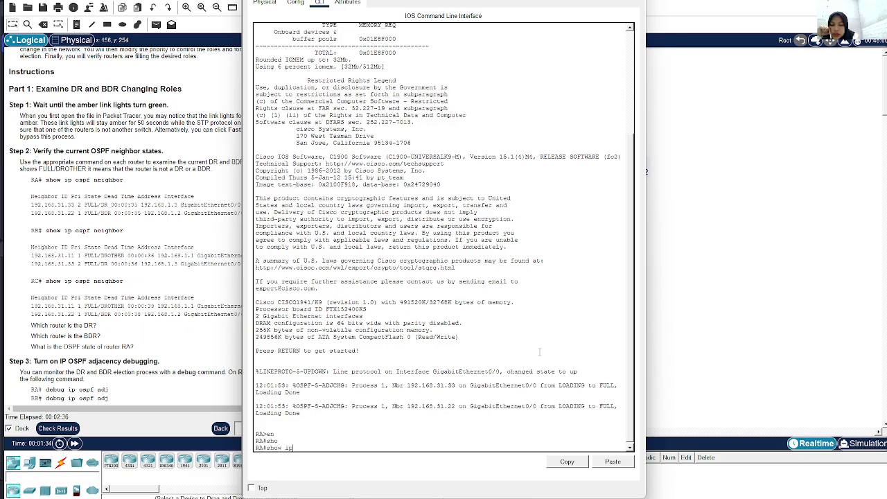
{"action": "type", "text": " os"}
{"action": "key", "text": "Tab"}
{"action": "type", "text": "ne"}
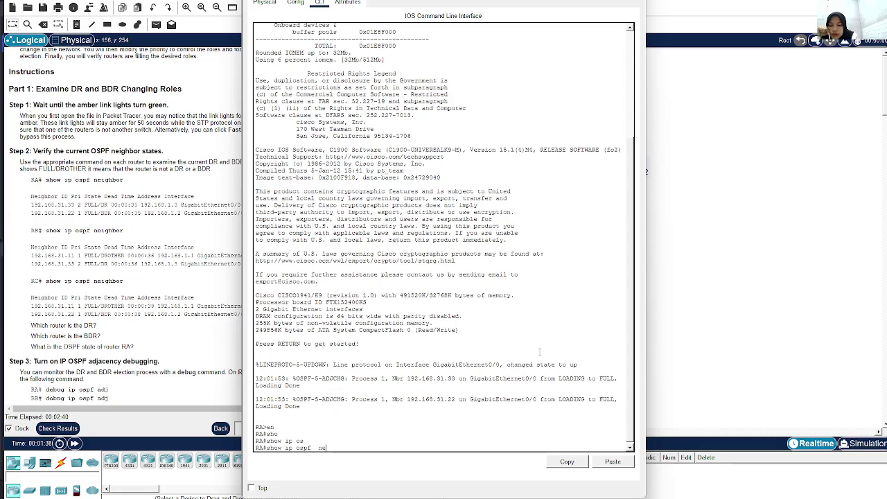
{"action": "key", "text": "Tab"}
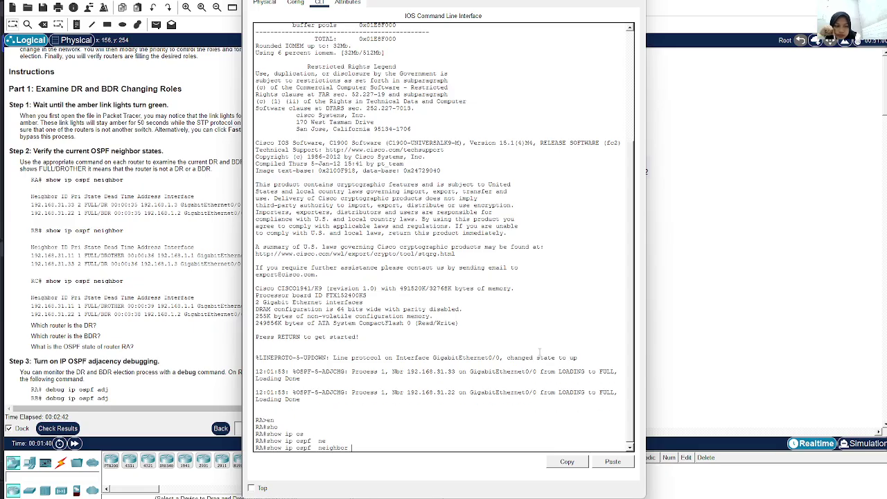
{"action": "key", "text": "Return"}
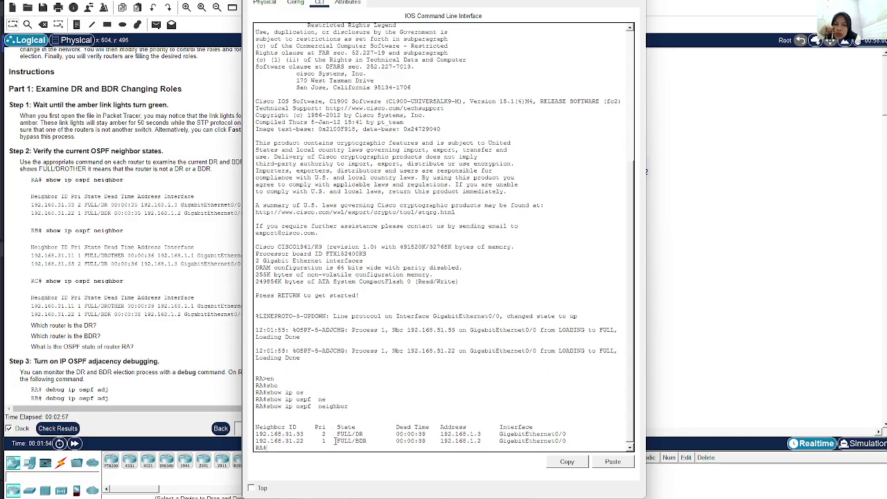
Step: Compare the neighbor states listed on RA with the Step 2 questions about the DR, the BDR and RA's OSPF state
{"action": "left_click_drag", "start_coordinate": [334, 440], "coordinate": [383, 442]}
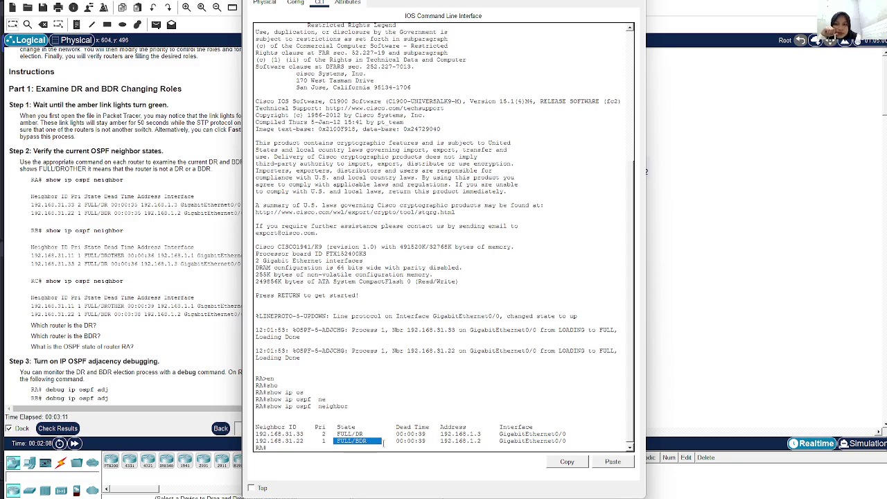
{"action": "left_click", "coordinate": [162, 263]}
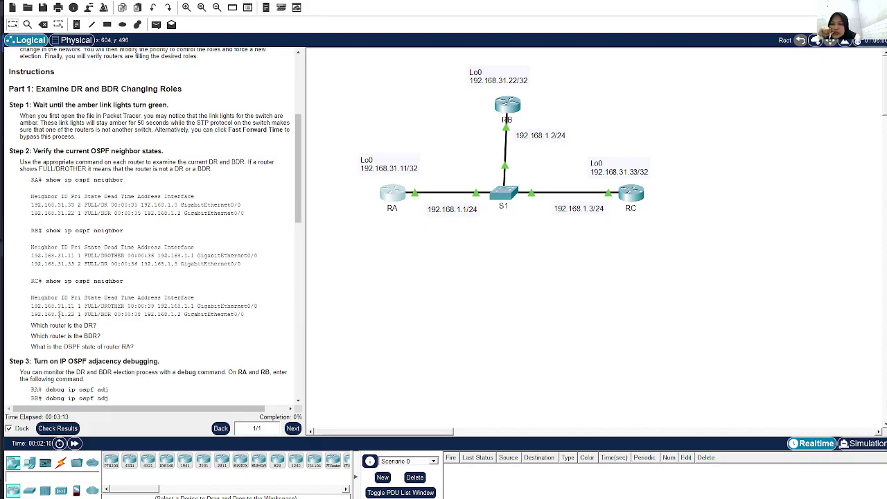
{"action": "left_click_drag", "start_coordinate": [30, 323], "coordinate": [144, 353]}
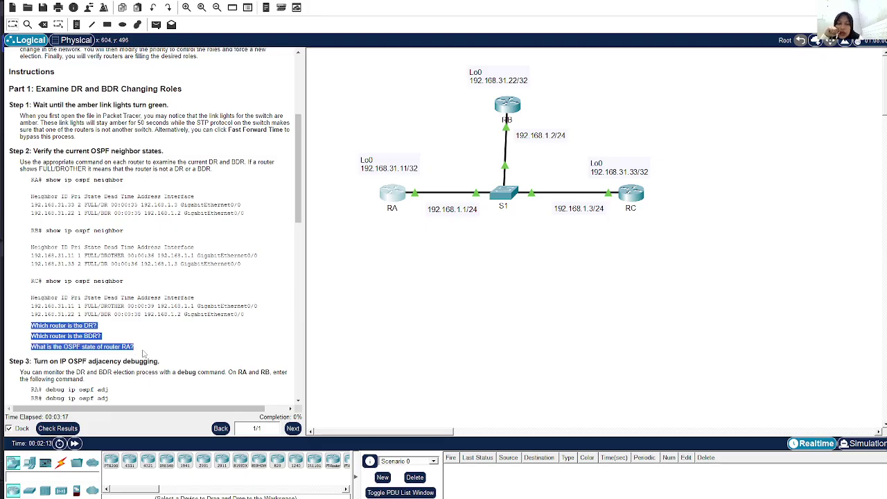
{"action": "left_click", "coordinate": [388, 200]}
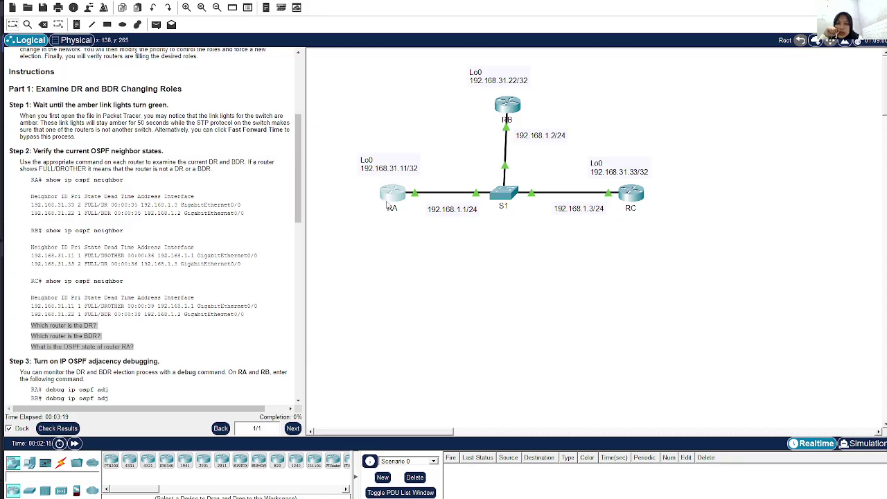
{"action": "left_click", "coordinate": [397, 421]}
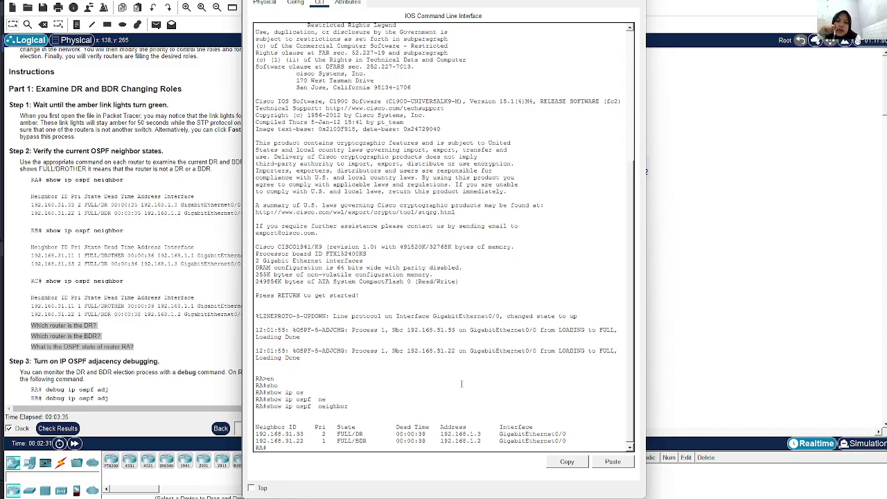
{"action": "left_click", "coordinate": [169, 330]}
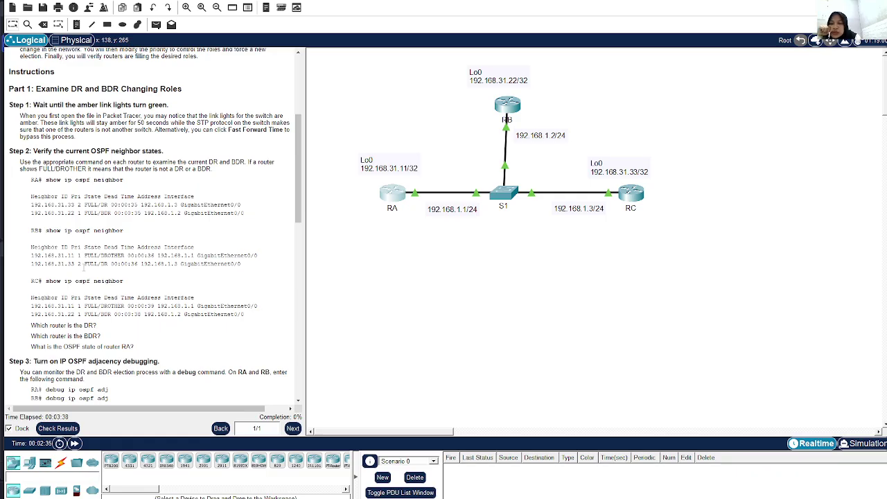
Step: Read the Step 3 debugging instructions and reopen router RA's command line
{"action": "scroll", "coordinate": [84, 268], "scroll_direction": "down", "scroll_amount": 1}
{"action": "scroll", "coordinate": [84, 267], "scroll_direction": "down", "scroll_amount": 10}
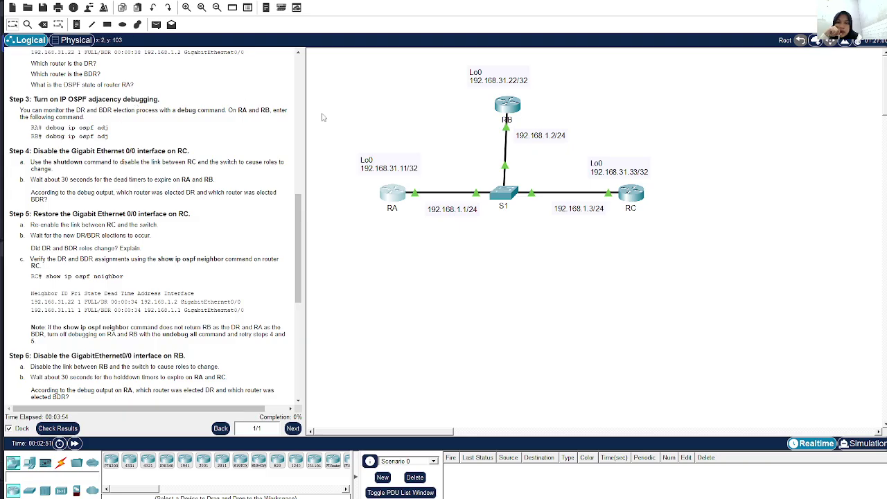
{"action": "left_click", "coordinate": [397, 199]}
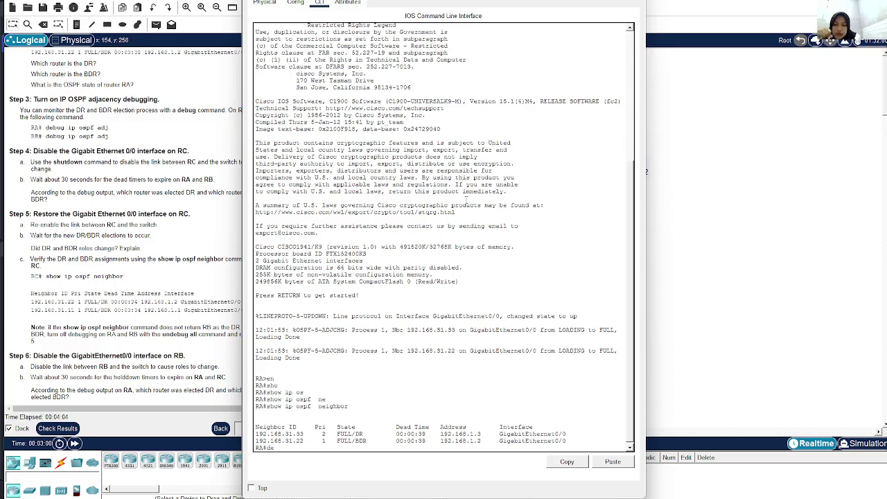
Step: Try to run debug ip ospf adj from RA's global configuration mode, and return to privileged EXEC mode
{"action": "type", "text": "conf t"}
{"action": "key", "text": "Return"}
{"action": "type", "text": "deb"}
{"action": "key", "text": "Tab"}
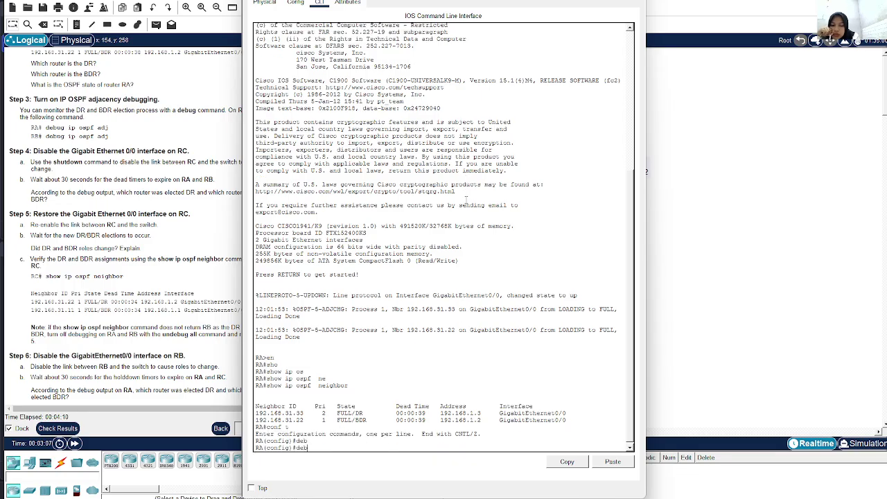
{"action": "type", "text": "ug ip os"}
{"action": "key", "text": "Tab"}
{"action": "type", "text": "pf adj"}
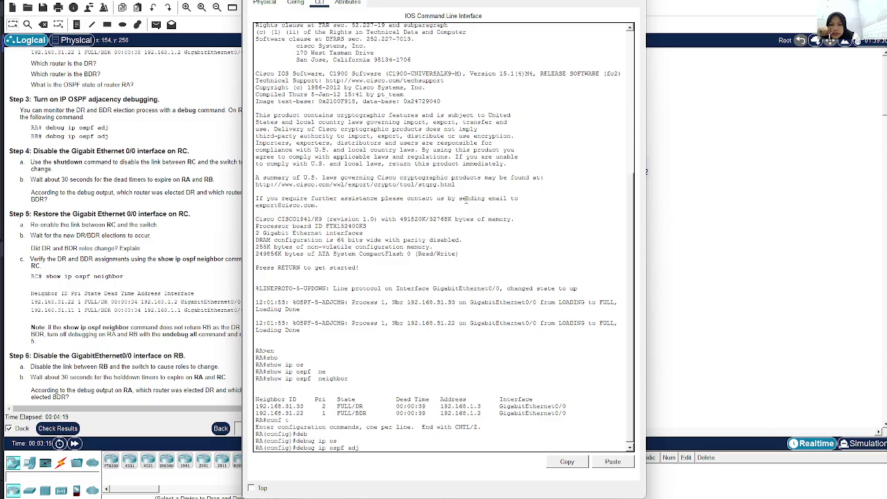
{"action": "key", "text": "Return"}
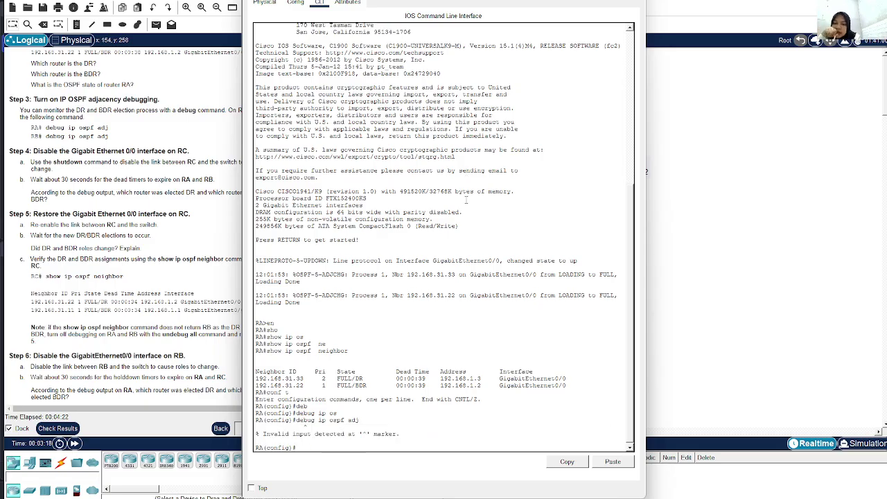
{"action": "type", "text": "exit"}
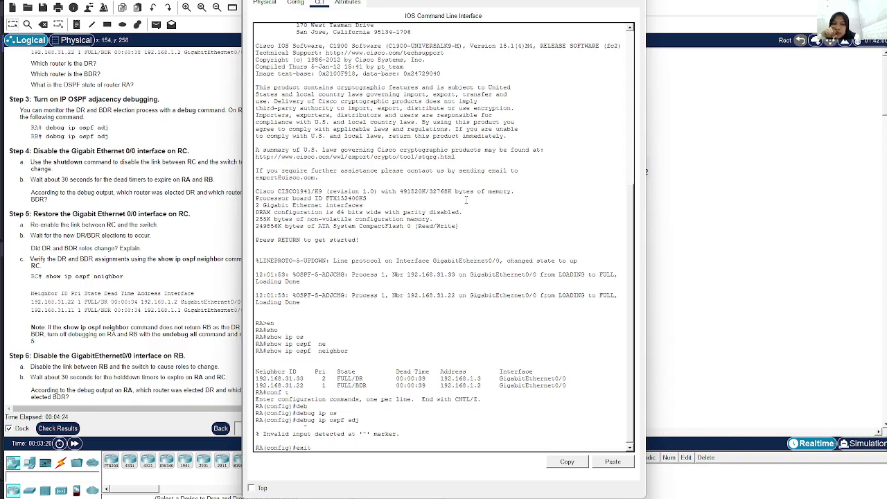
{"action": "key", "text": "Return"}
{"action": "key", "text": "Return"}
{"action": "key", "text": "Return"}
{"action": "key", "text": "Return"}
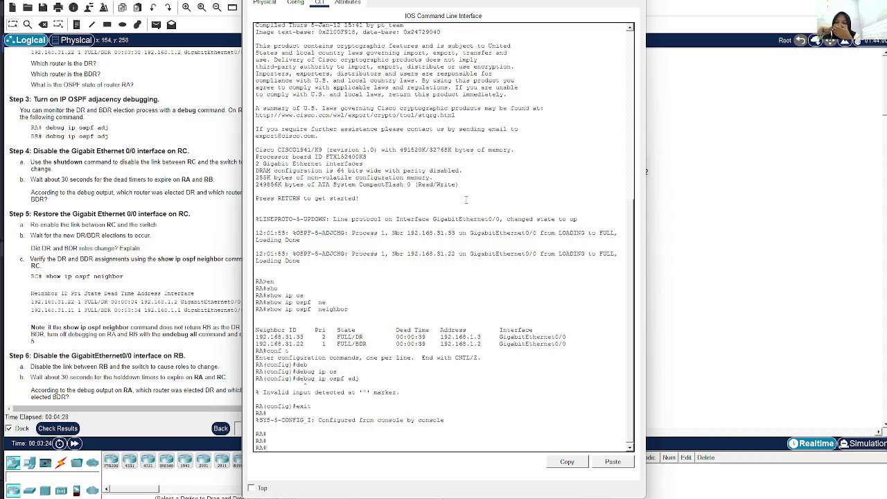
Step: Turn on OSPF adjacency debugging on RA with debug ip ospf adj in privileged EXEC mode
{"action": "type", "text": "deb"}
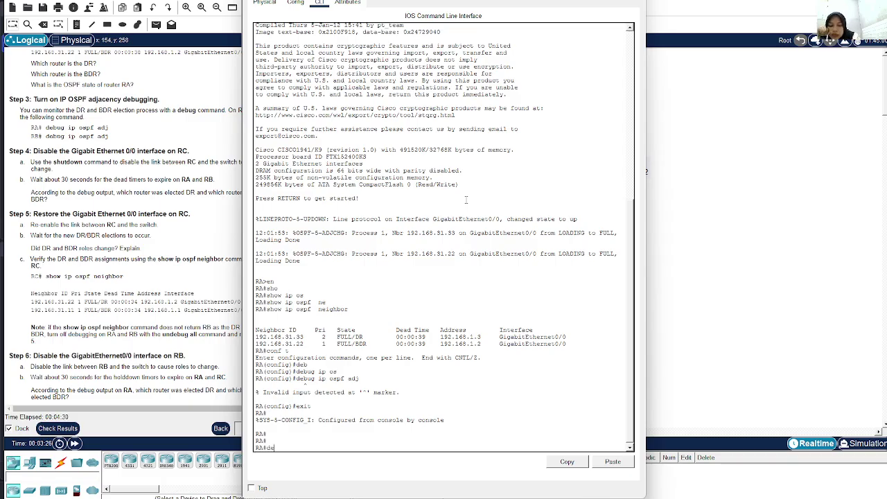
{"action": "type", "text": "ug ip osp"}
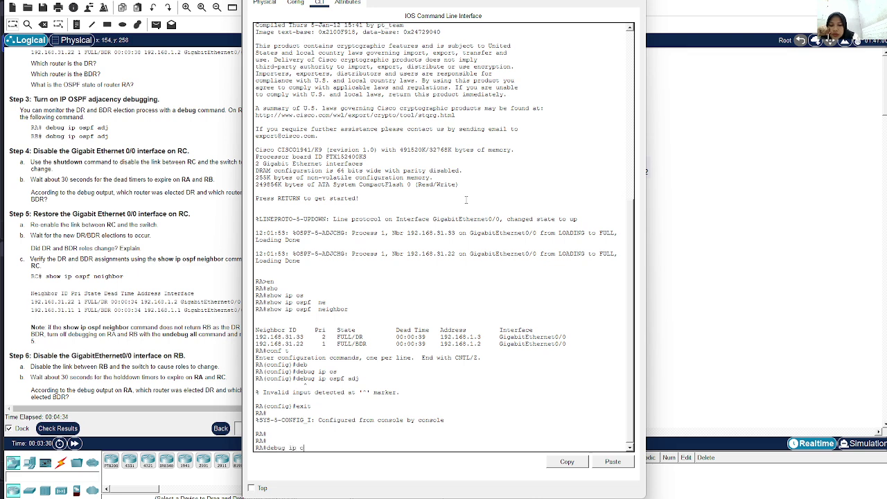
{"action": "key", "text": "BackSpace"}
{"action": "key", "text": "BackSpace"}
{"action": "key", "text": "BackSpace"}
{"action": "type", "text": "s"}
{"action": "key", "text": "Tab"}
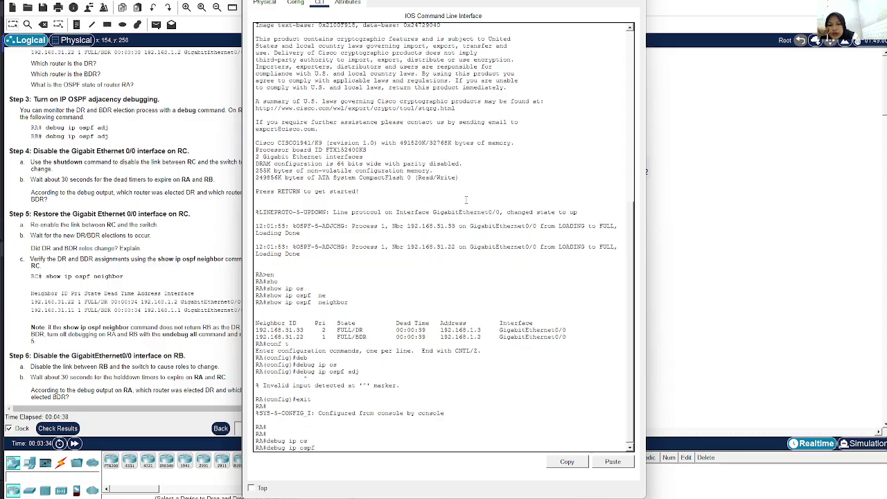
{"action": "type", "text": "ad"}
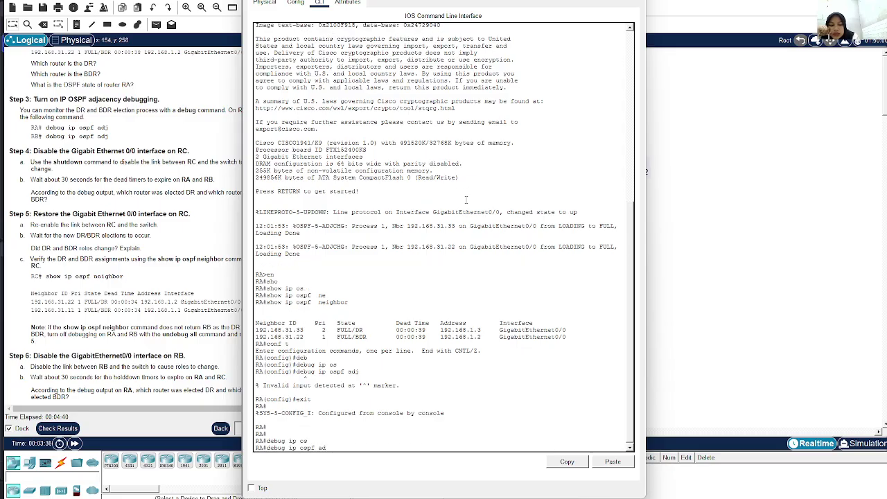
{"action": "type", "text": "j"}
{"action": "key", "text": "Return"}
{"action": "key", "text": "Return"}
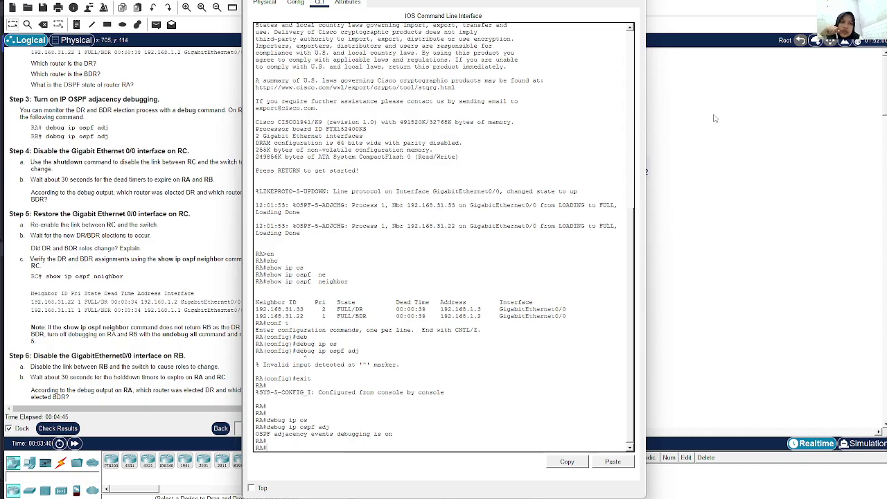
Step: Leave RA's window, open router RB's command line and enter privileged EXEC mode
{"action": "left_click", "coordinate": [737, 91]}
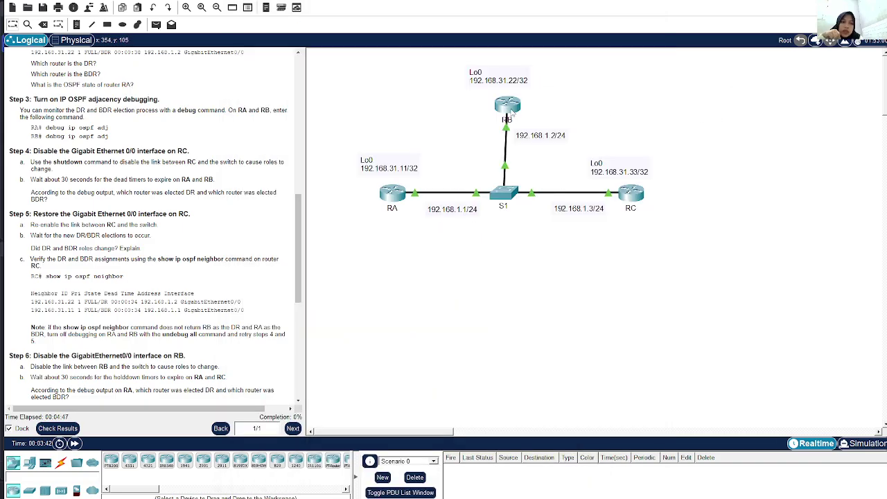
{"action": "left_click", "coordinate": [511, 113]}
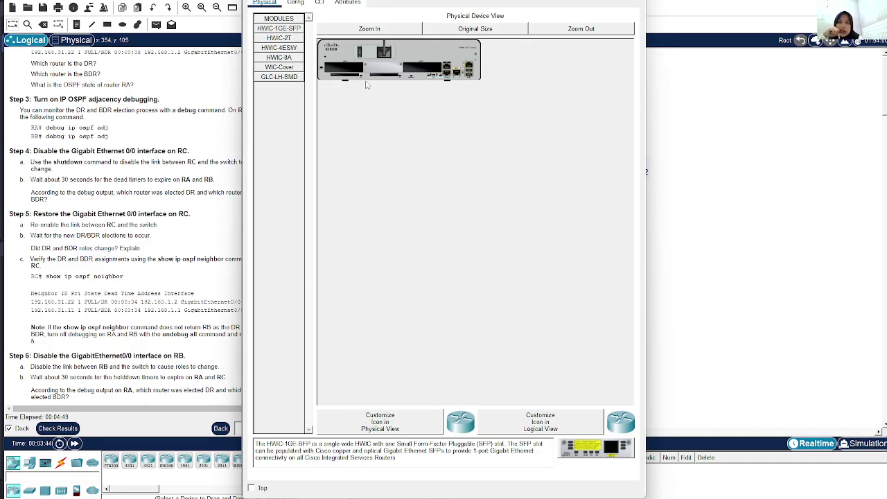
{"action": "left_click", "coordinate": [319, 4]}
{"action": "double_click", "coordinate": [368, 136]}
{"action": "key", "text": "Return"}
{"action": "key", "text": "Return"}
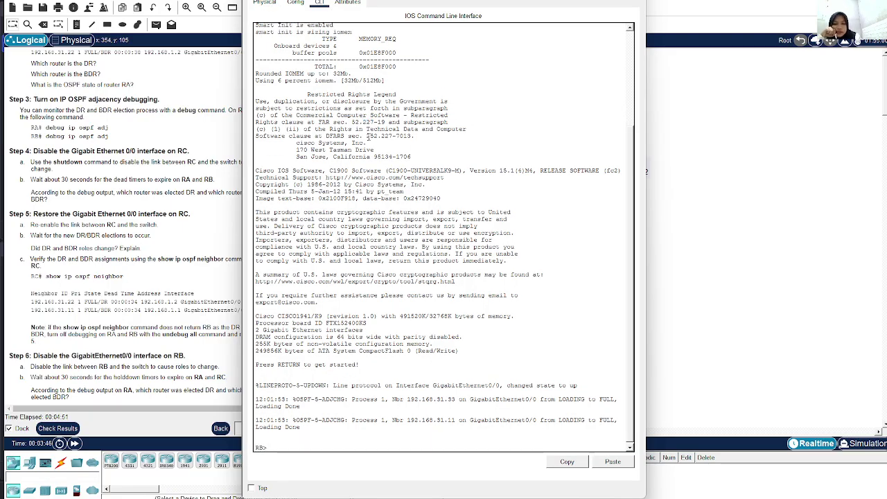
{"action": "type", "text": "en"}
{"action": "key", "text": "Return"}
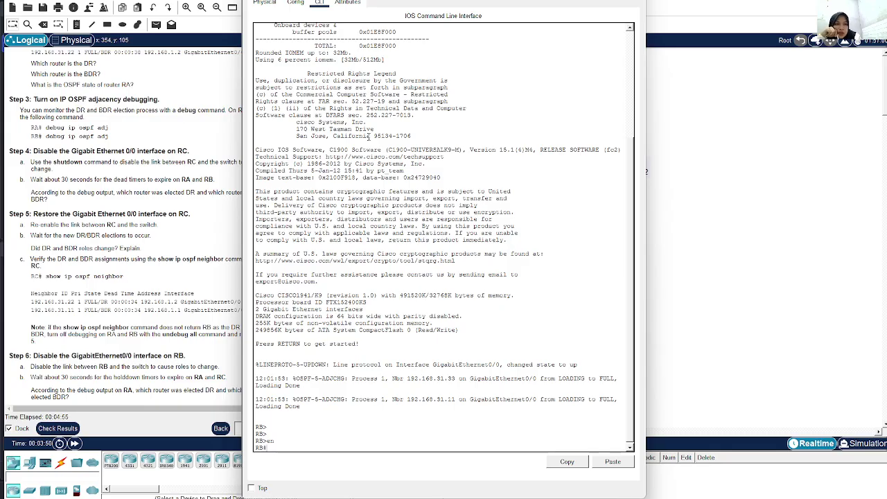
Step: Turn on OSPF adjacency debugging on RB with debug ip ospf adj
{"action": "type", "text": "debug ip ospf "}
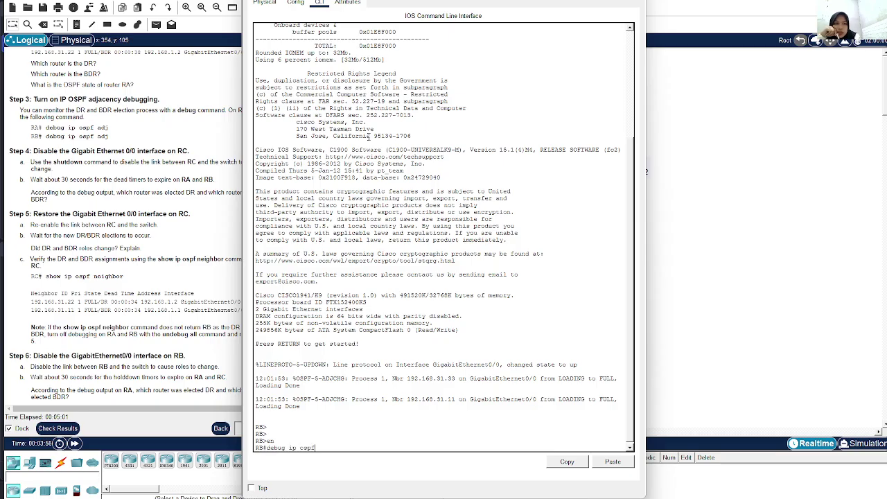
{"action": "type", "text": "adj"}
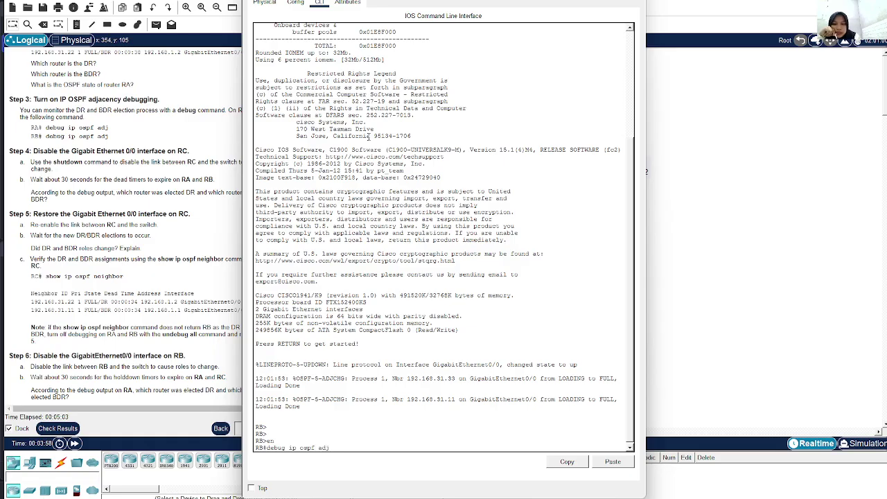
{"action": "key", "text": "Return"}
{"action": "key", "text": "Return"}
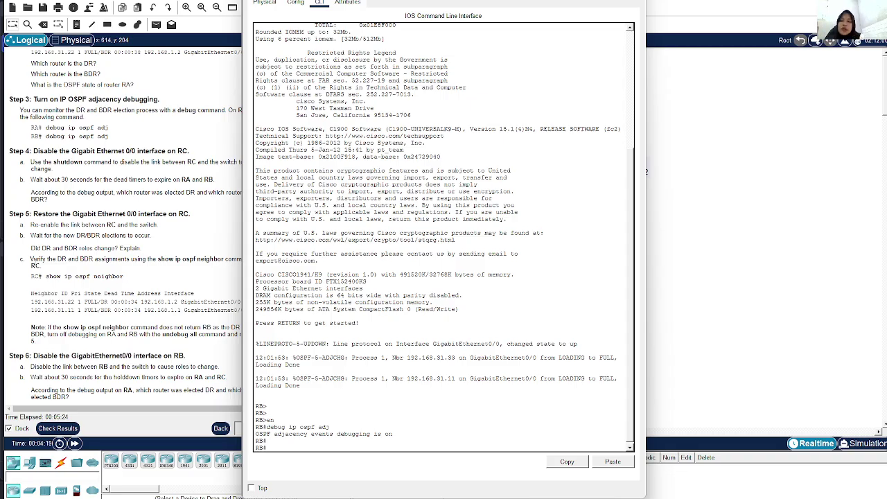
Step: Leave RB's window, open router RC's command line and enter privileged EXEC mode
{"action": "left_click", "coordinate": [20, 258]}
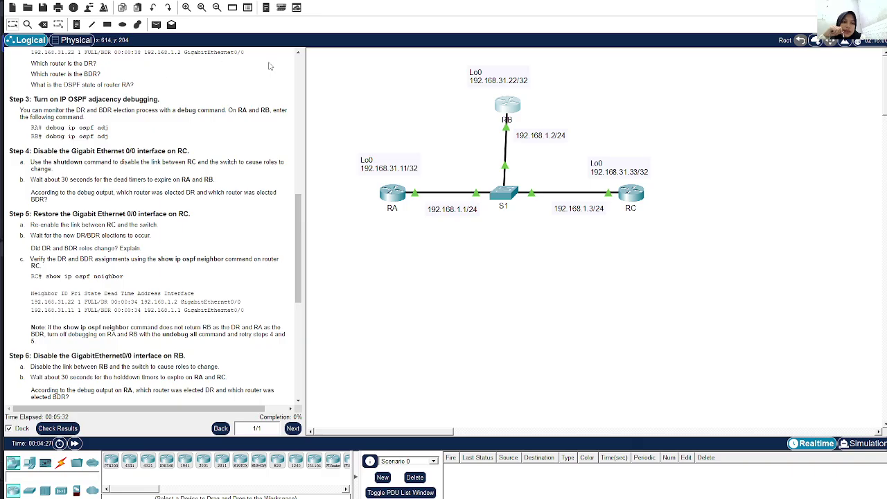
{"action": "left_click", "coordinate": [624, 196]}
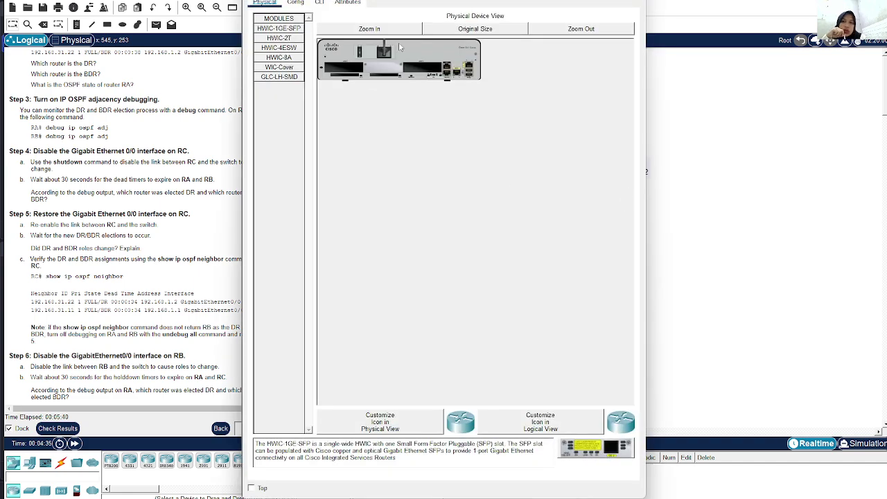
{"action": "left_click", "coordinate": [319, 2]}
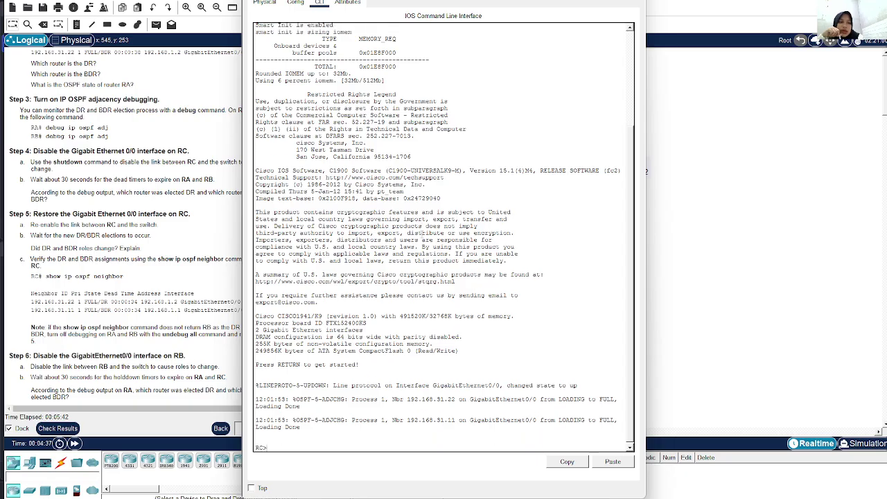
{"action": "type", "text": "en"}
{"action": "key", "text": "Return"}
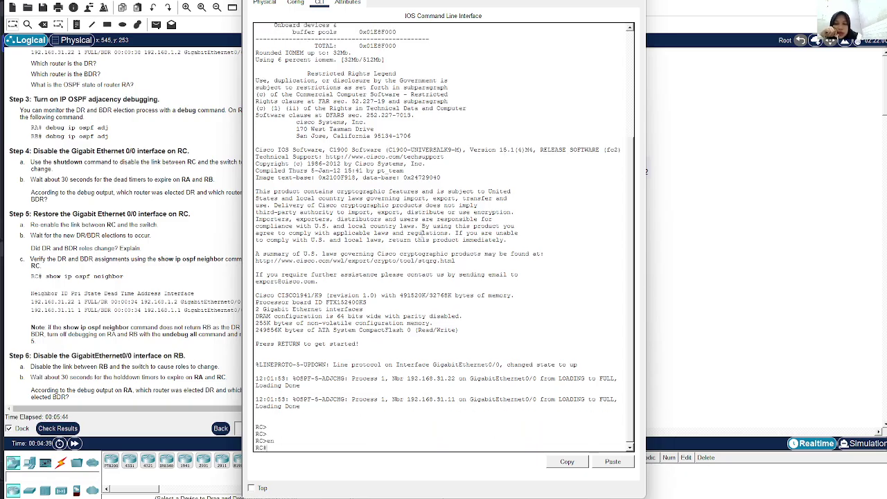
Step: Enter global configuration mode on RC and open interface g0/0 for configuration
{"action": "type", "text": "conf"}
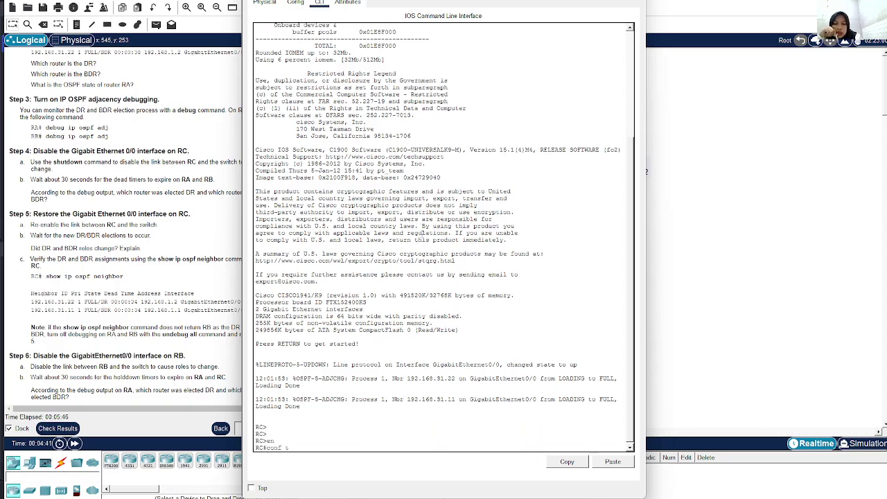
{"action": "type", "text": " t"}
{"action": "key", "text": "Return"}
{"action": "type", "text": "int"}
{"action": "key", "text": "Tab"}
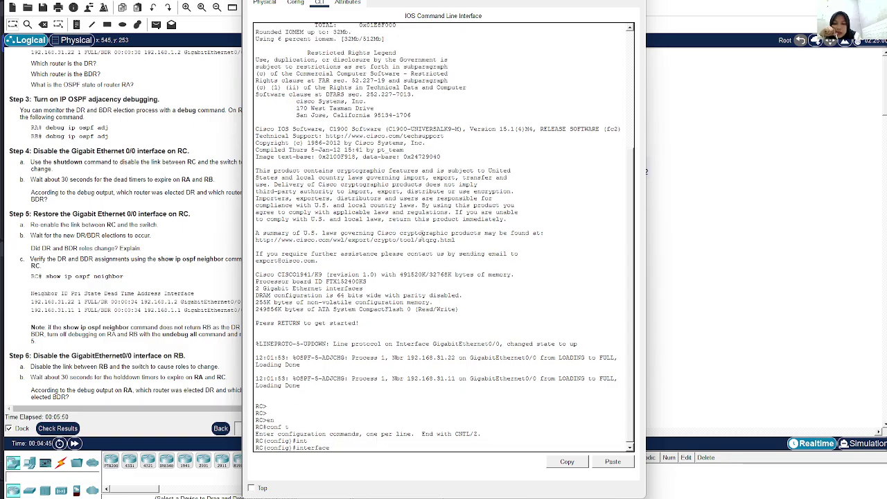
{"action": "type", "text": "g0/0"}
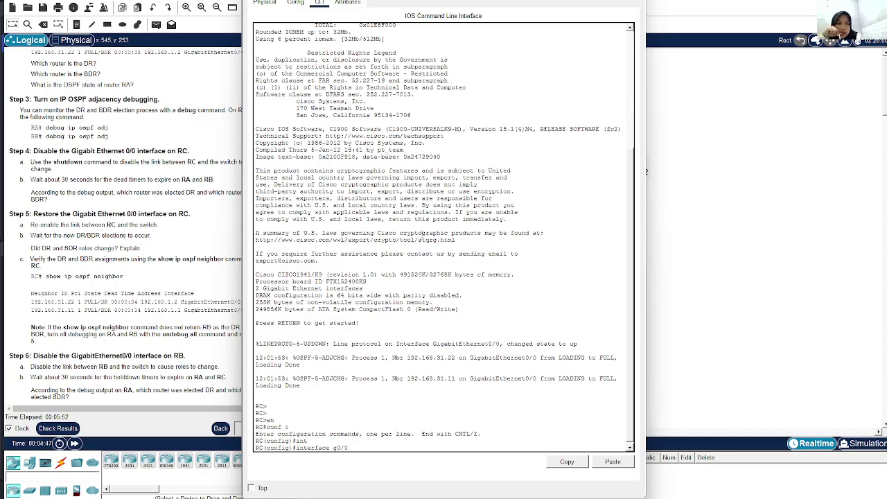
{"action": "key", "text": "Return"}
Step: Disable RC's GigabitEthernet0/0 interface with the shutdown command and return to the topology
{"action": "type", "text": "sho"}
{"action": "key", "text": "Tab"}
{"action": "type", "text": "ut"}
{"action": "key", "text": "Tab"}
{"action": "key", "text": "Return"}
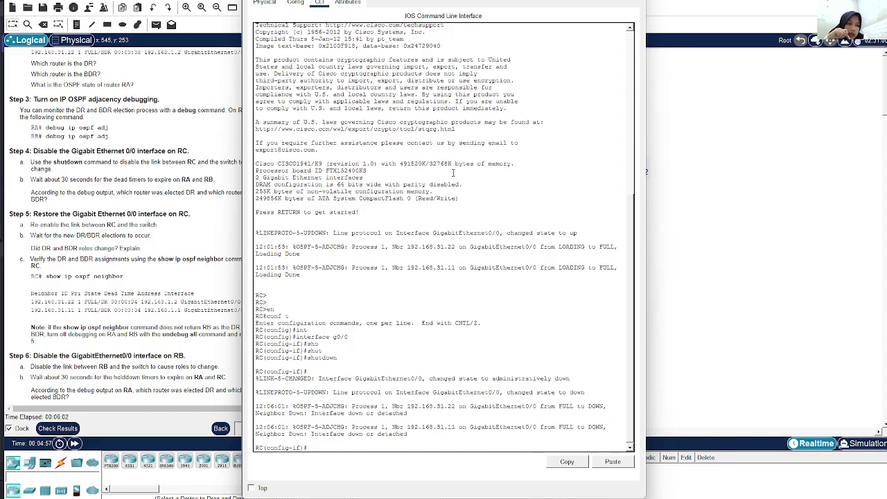
{"action": "left_click", "coordinate": [668, 174]}
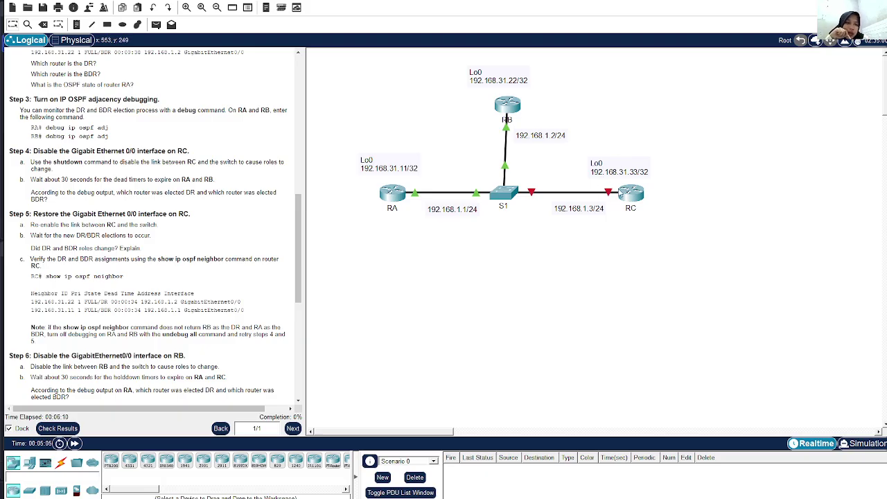
Step: Re-enable RC's GigabitEthernet0/0 interface with no shutdown, and fast-forward the simulation time so the link converges
{"action": "mouse_move", "coordinate": [599, 199]}
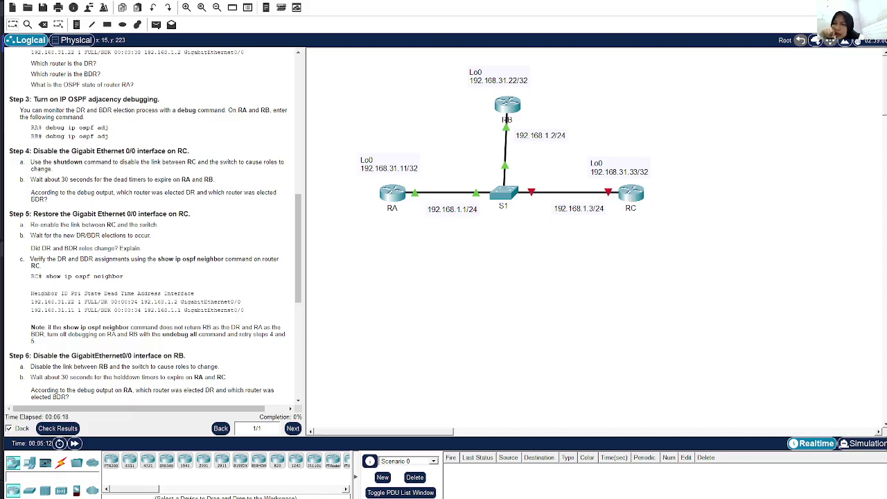
{"action": "left_click_drag", "start_coordinate": [31, 193], "coordinate": [52, 208]}
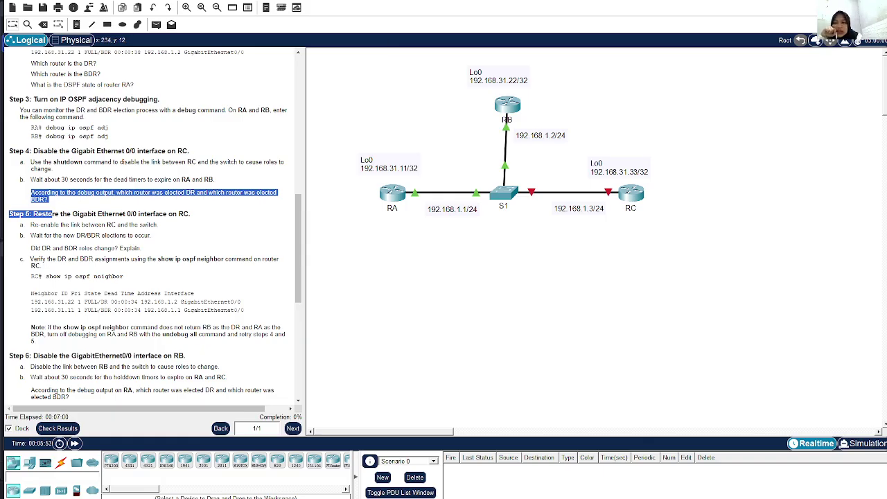
{"action": "left_click", "coordinate": [51, 217]}
{"action": "left_click_drag", "start_coordinate": [13, 214], "coordinate": [85, 344]}
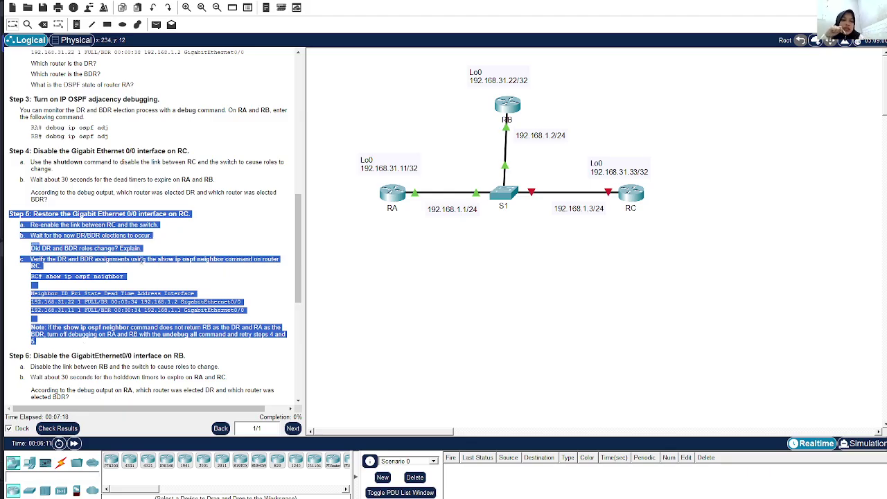
{"action": "left_click", "coordinate": [634, 195]}
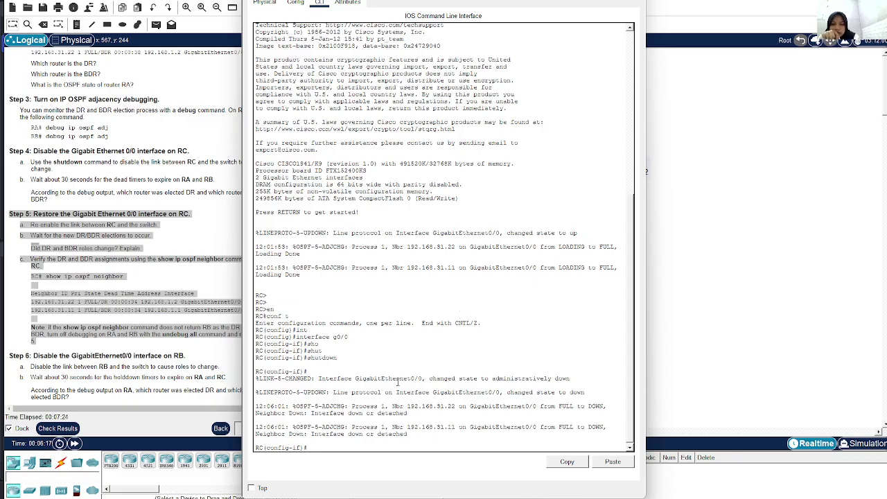
{"action": "type", "text": "no shut"}
{"action": "key", "text": "Tab"}
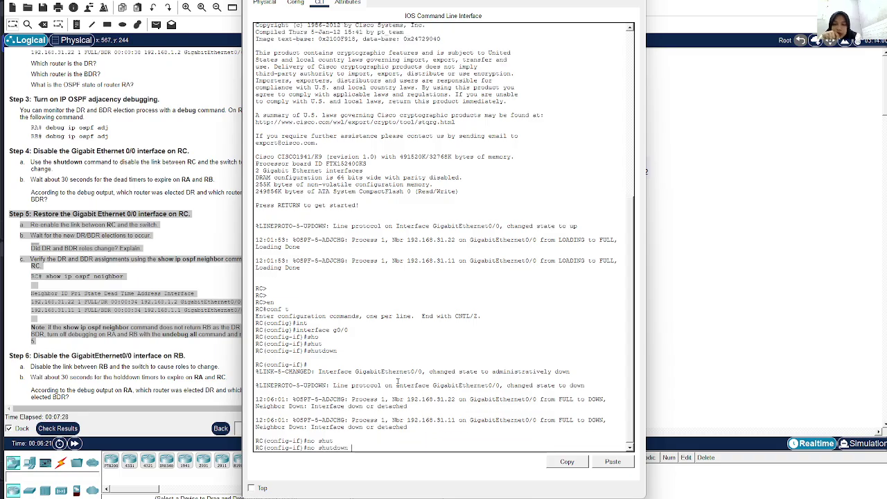
{"action": "key", "text": "Return"}
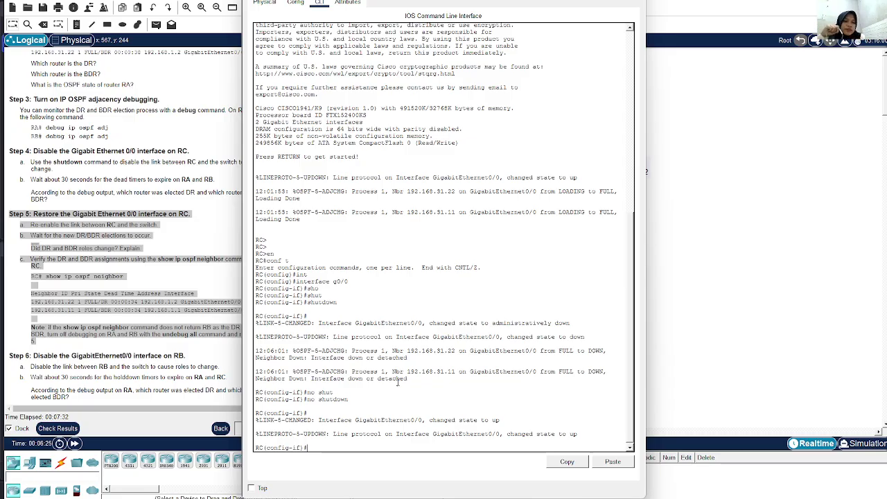
{"action": "left_click", "coordinate": [760, 166]}
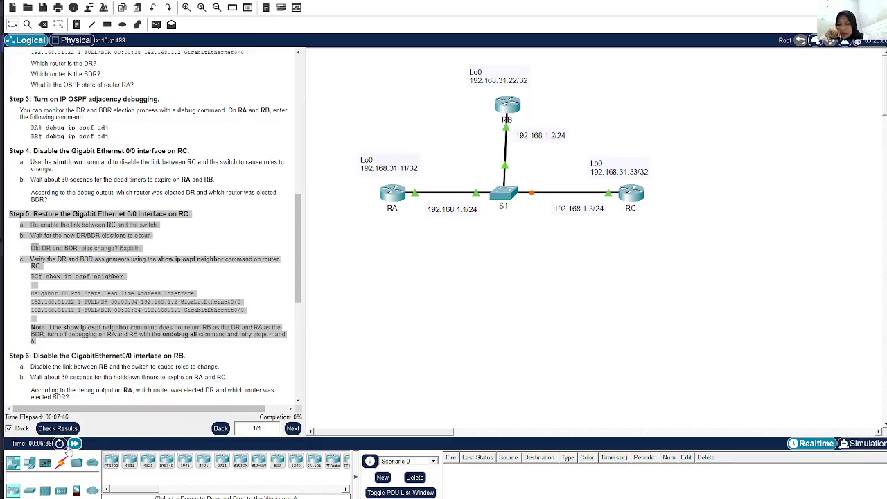
{"action": "left_click", "coordinate": [75, 443]}
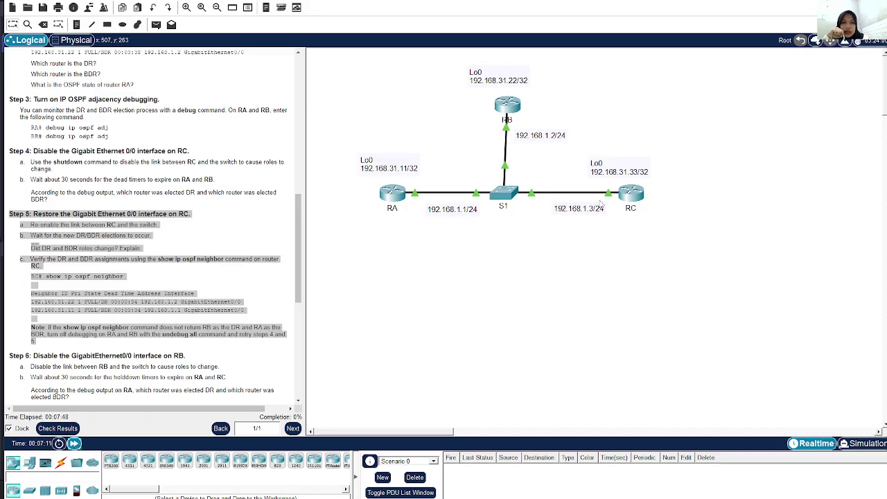
Step: Try to enter a show ip ospf command in RC's interface configuration mode, and return to privileged EXEC mode with end
{"action": "left_click", "coordinate": [639, 197]}
{"action": "key", "text": "Return"}
{"action": "key", "text": "Return"}
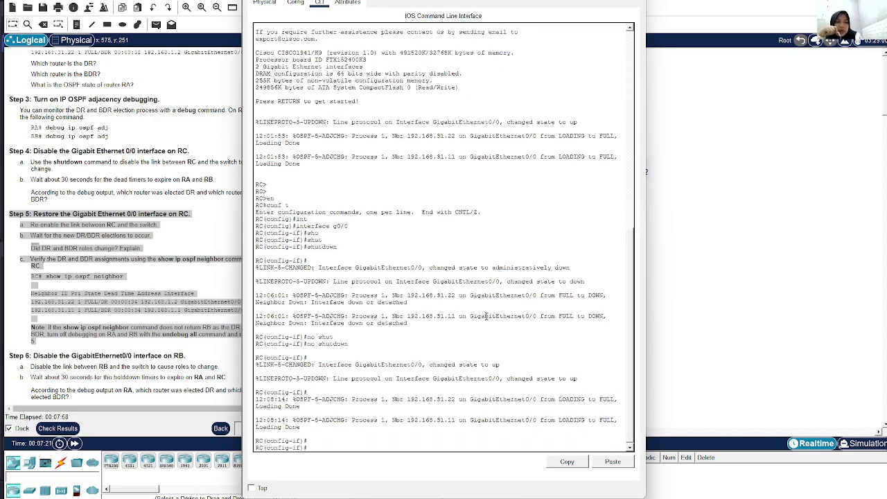
{"action": "type", "text": "show"}
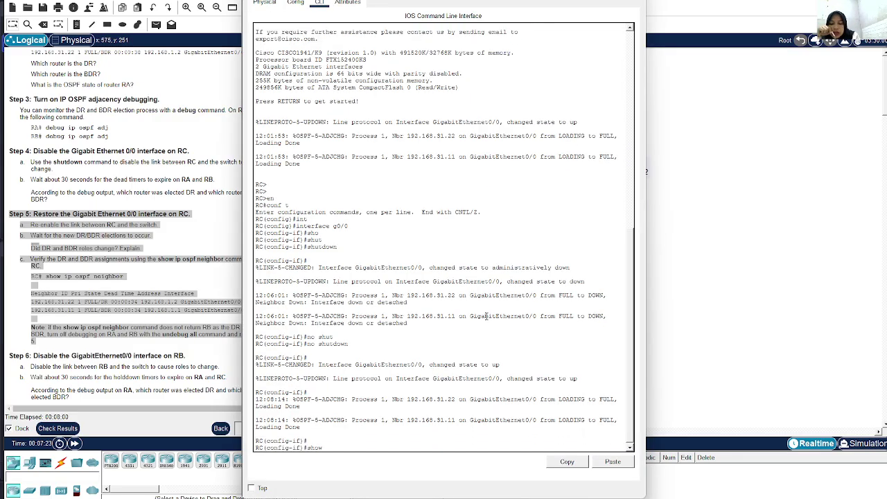
{"action": "key", "text": "Tab"}
{"action": "type", "text": "ip"}
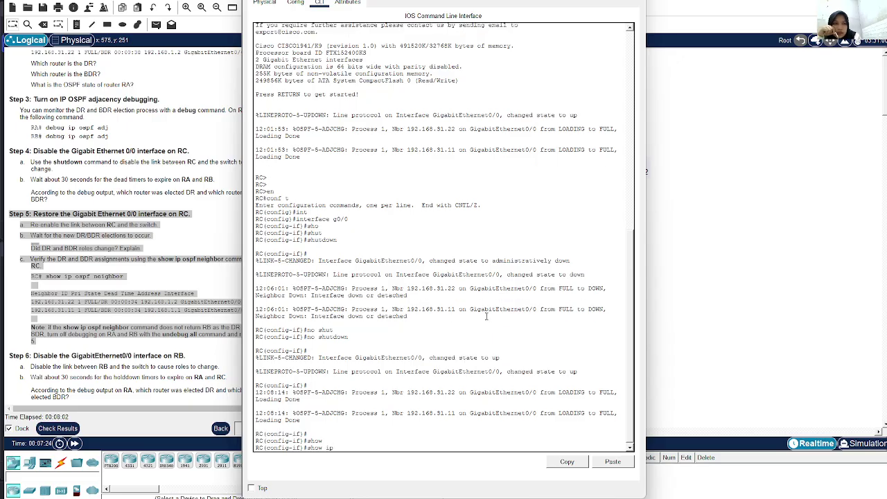
{"action": "key", "text": "Tab"}
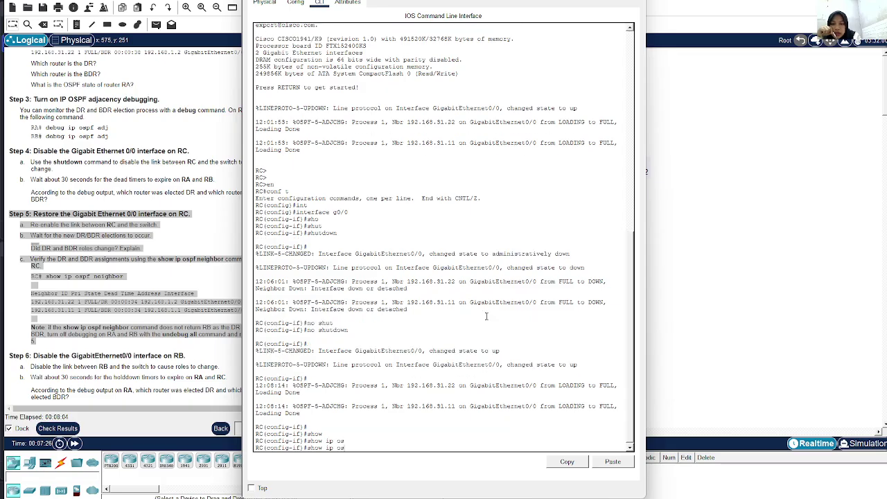
{"action": "key", "text": "BackSpace"}
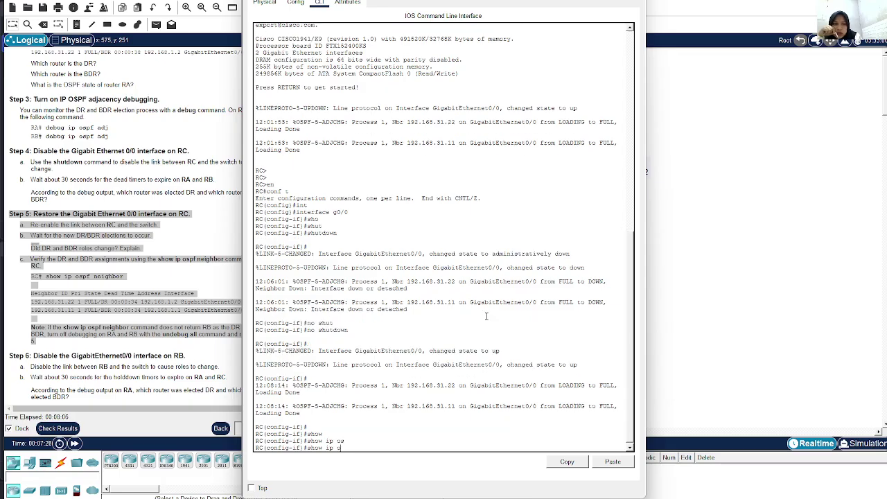
{"action": "key", "text": "BackSpace"}
{"action": "key", "text": "BackSpace"}
{"action": "key", "text": "BackSpace"}
{"action": "key", "text": "BackSpace"}
{"action": "key", "text": "BackSpace"}
{"action": "key", "text": "BackSpace"}
{"action": "key", "text": "BackSpace"}
{"action": "type", "text": "end"}
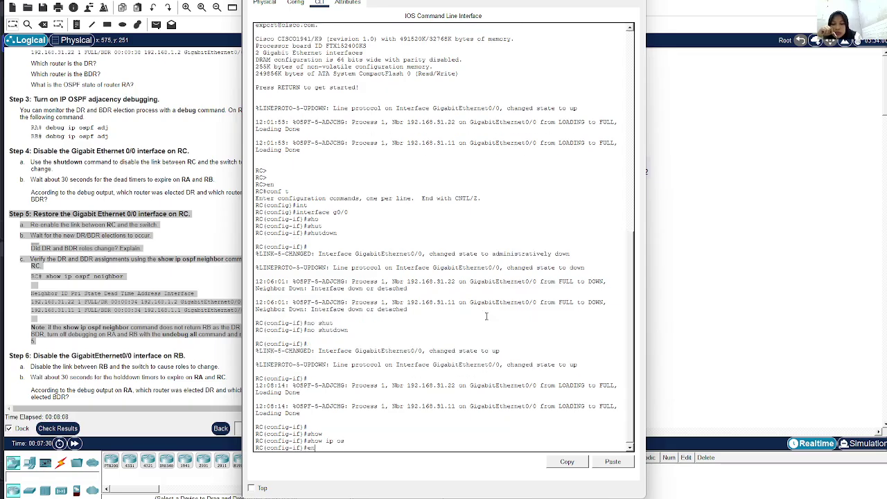
{"action": "key", "text": "Return"}
Step: Check the DR and BDR assignments on RC with show ip ospf neighbor
{"action": "type", "text": "show ipo"}
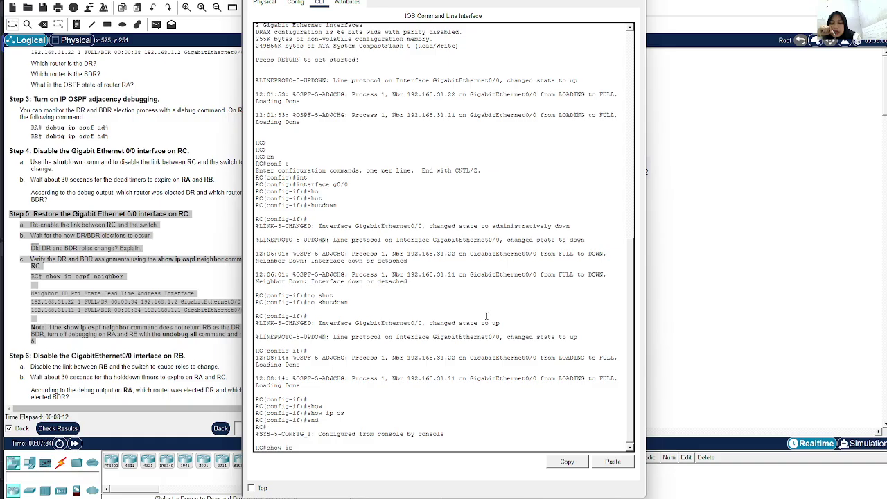
{"action": "key", "text": "Tab"}
{"action": "type", "text": "os"}
{"action": "key", "text": "Tab"}
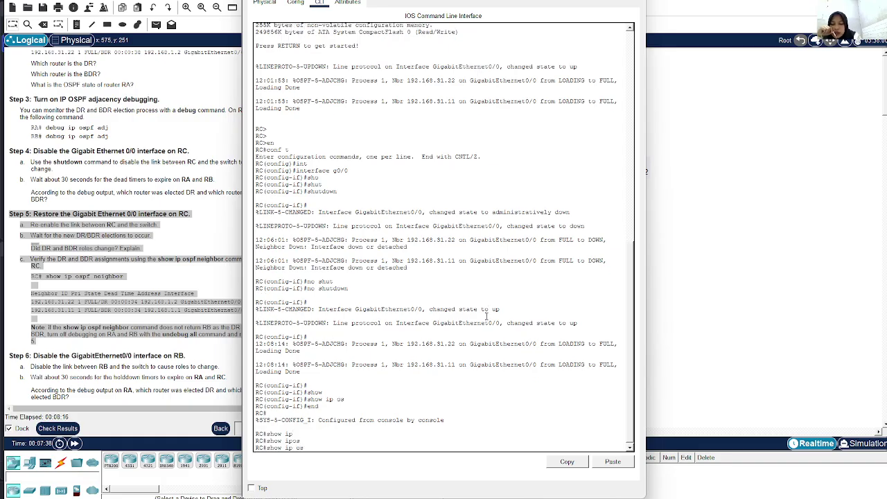
{"action": "type", "text": "s"}
{"action": "key", "text": "Tab"}
{"action": "type", "text": "ne"}
{"action": "key", "text": "Tab"}
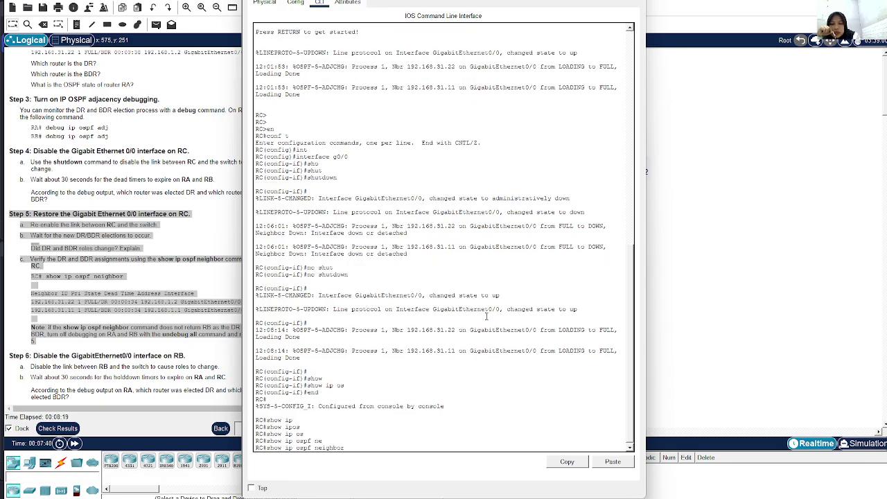
{"action": "key", "text": "Return"}
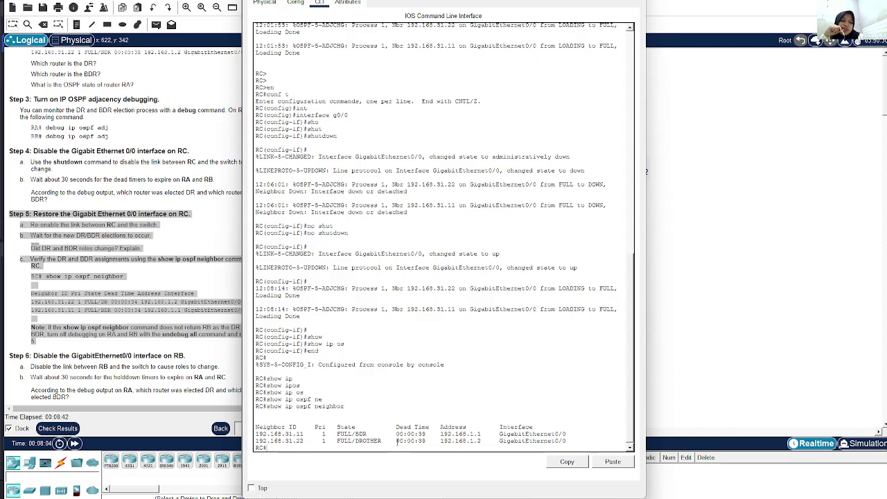
Step: Leave RC's window, open router RB's command line and enter global configuration mode
{"action": "left_click", "coordinate": [66, 286]}
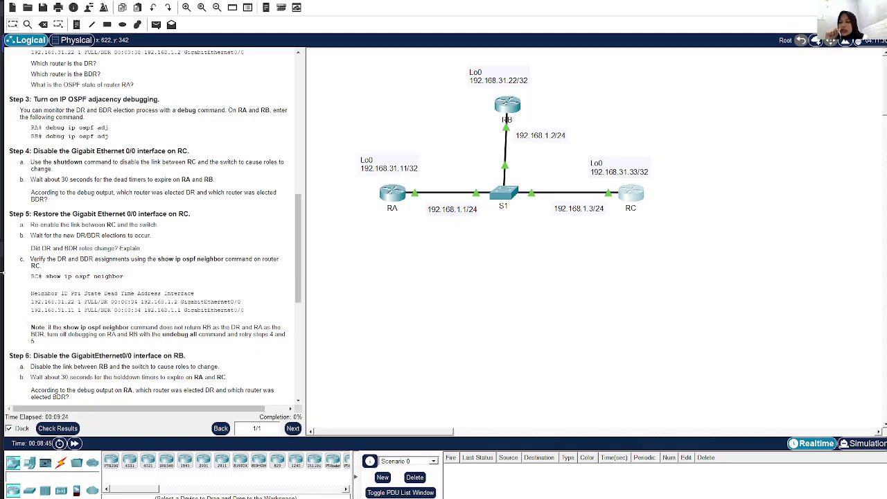
{"action": "scroll", "coordinate": [146, 310], "scroll_direction": "down", "scroll_amount": 7}
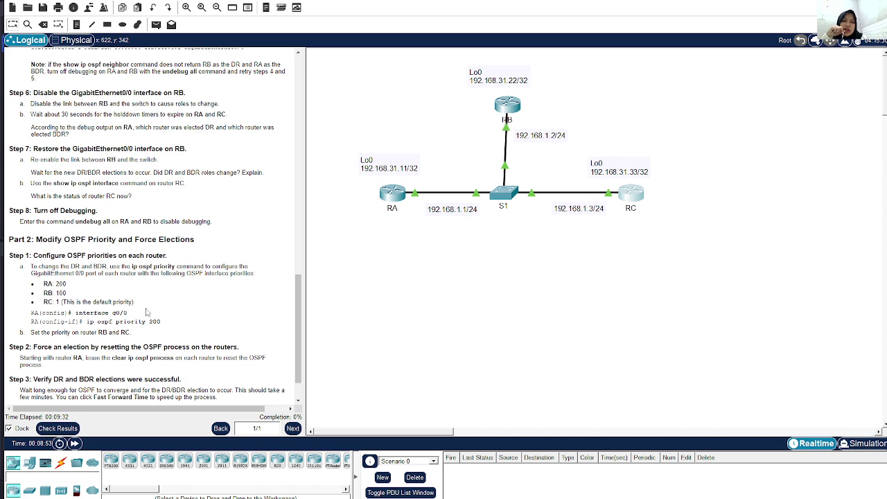
{"action": "left_click", "coordinate": [507, 104]}
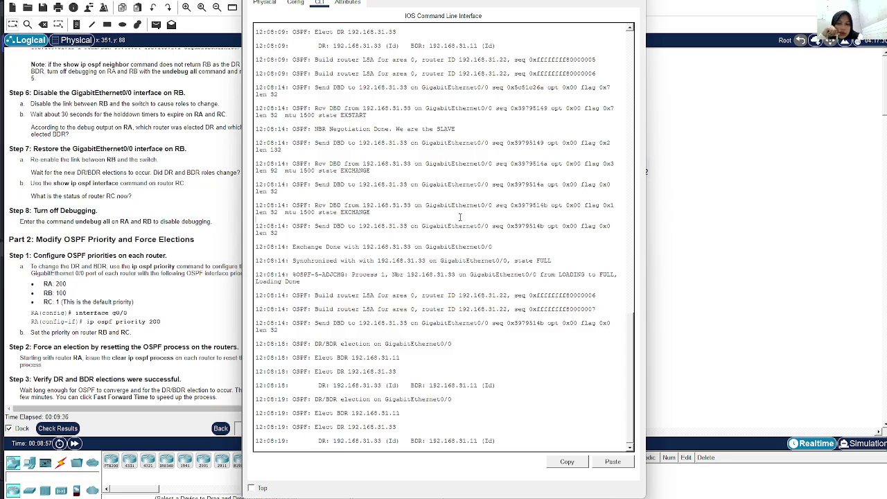
{"action": "key", "text": "Return"}
{"action": "key", "text": "Return"}
{"action": "type", "text": "conf"}
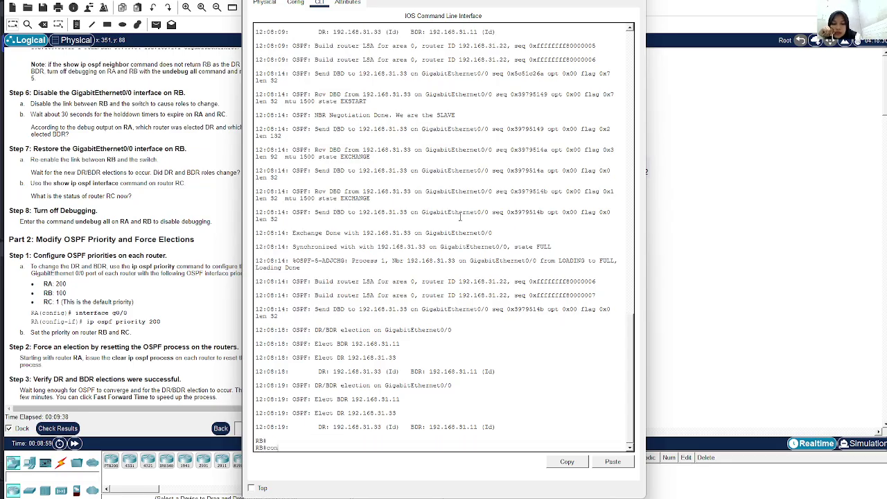
{"action": "key", "text": "Return"}
{"action": "key", "text": "Return"}
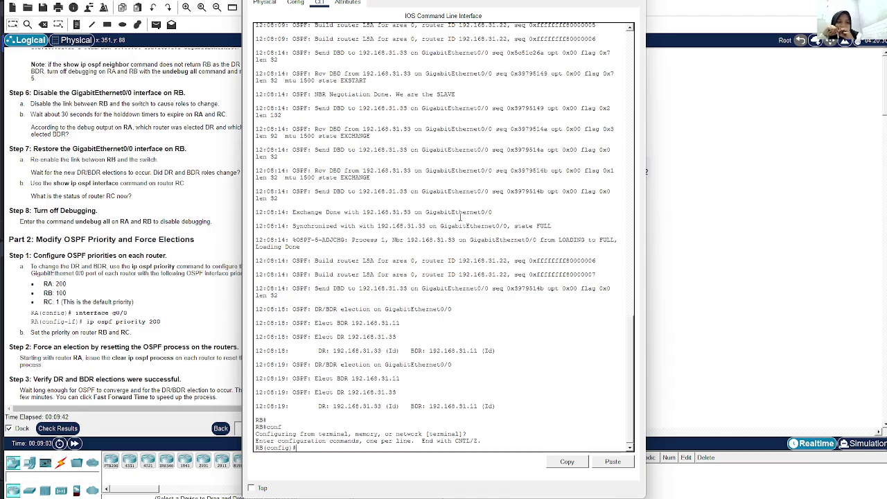
Step: Shut down interface g0/0 on router RB with the shutdown command, and leave RB's window
{"action": "type", "text": "int"}
{"action": "key", "text": "Tab"}
{"action": "type", "text": "g0"}
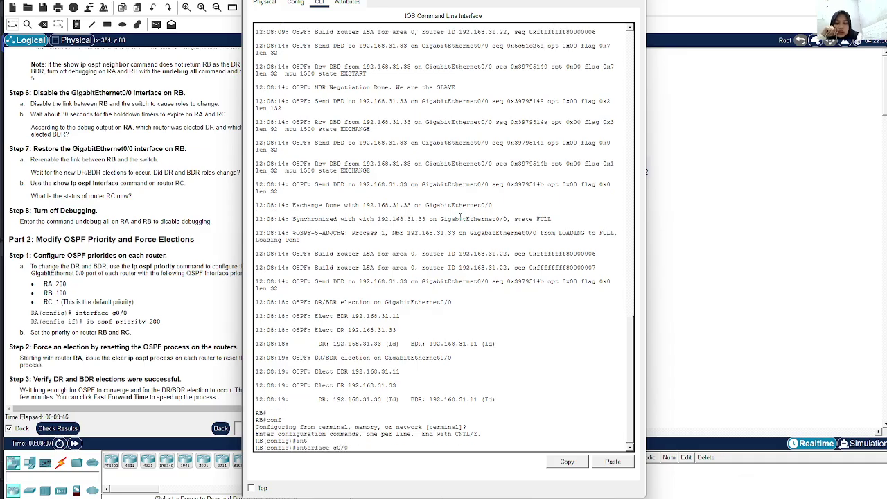
{"action": "key", "text": "Return"}
{"action": "type", "text": "s"}
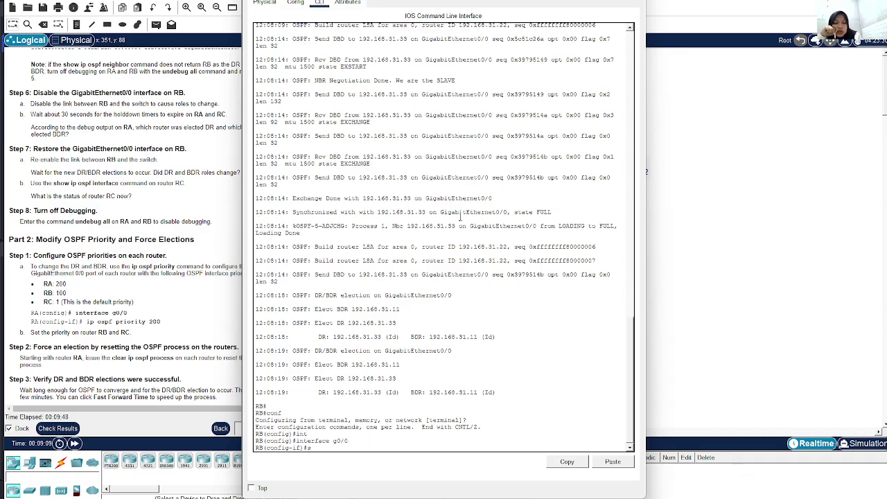
{"action": "type", "text": "hut"}
{"action": "key", "text": "Tab"}
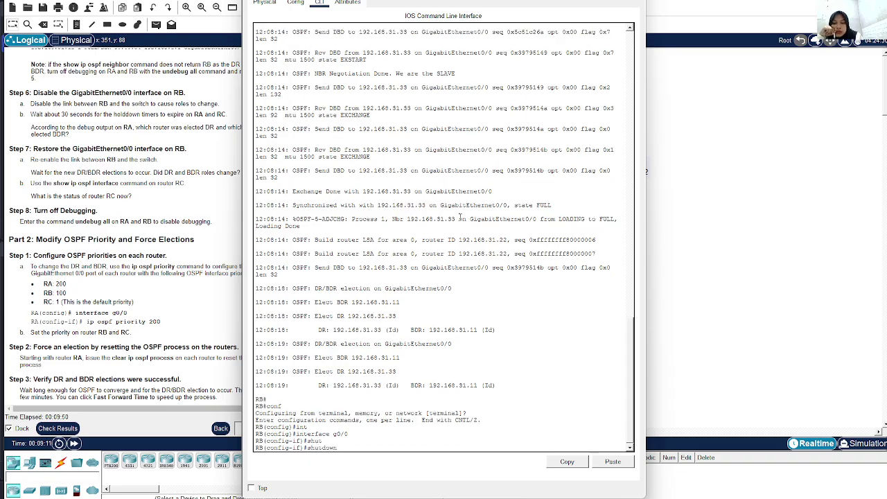
{"action": "key", "text": "Return"}
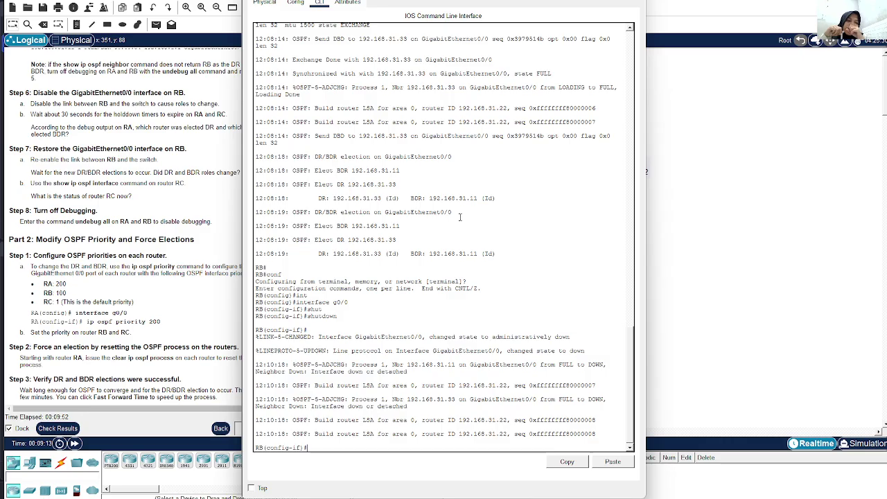
{"action": "left_click", "coordinate": [729, 189]}
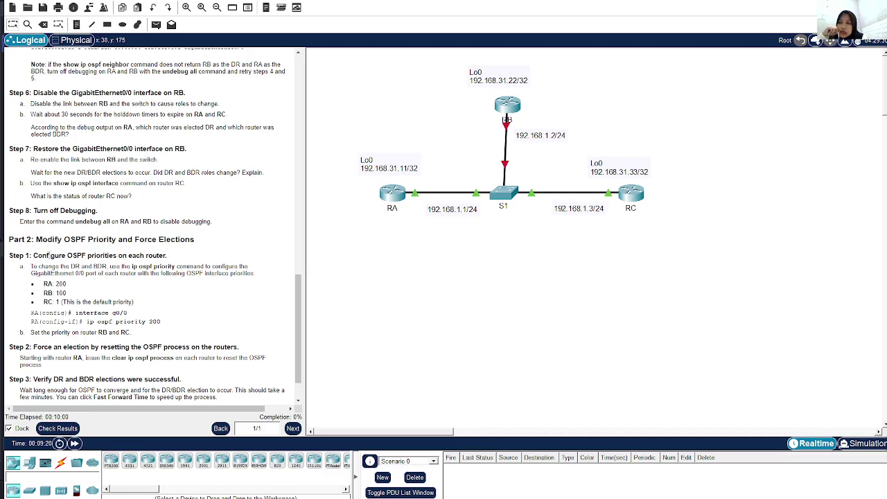
Step: Examine RA's OSPF debug output for the DR and BDR elected with RB's link disabled
{"action": "left_click_drag", "start_coordinate": [31, 128], "coordinate": [83, 139]}
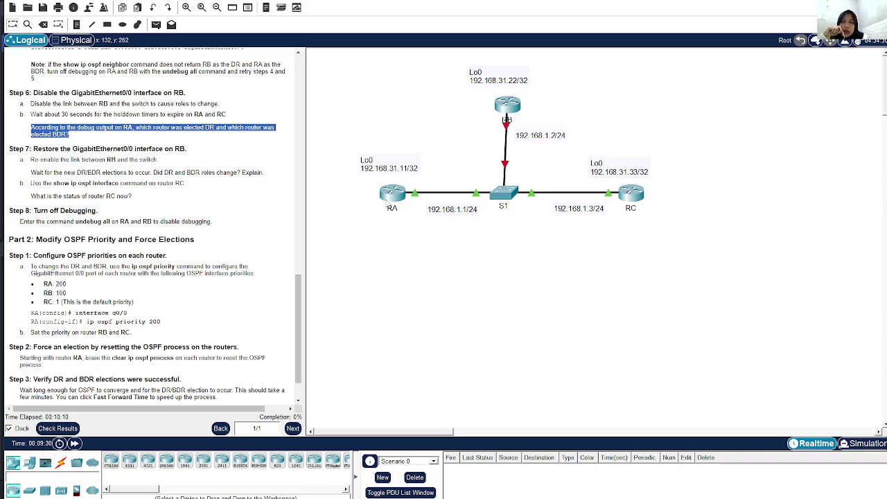
{"action": "left_click", "coordinate": [395, 196]}
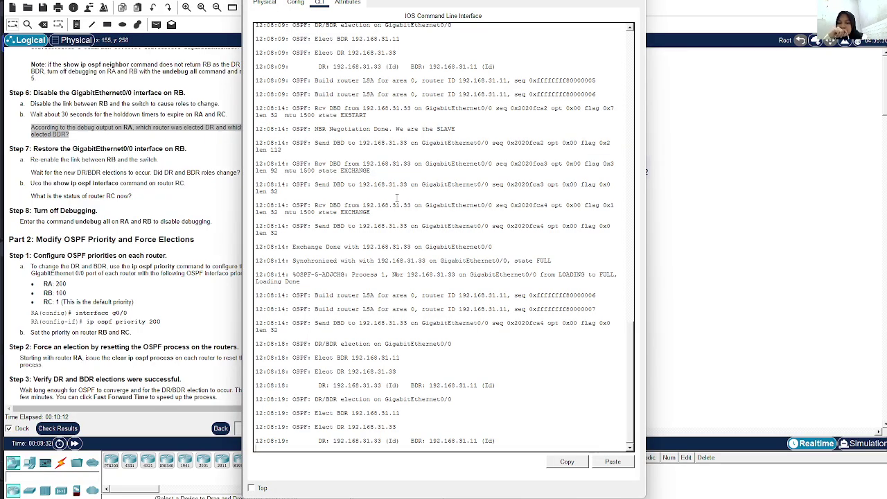
{"action": "left_click_drag", "start_coordinate": [513, 436], "coordinate": [534, 431]}
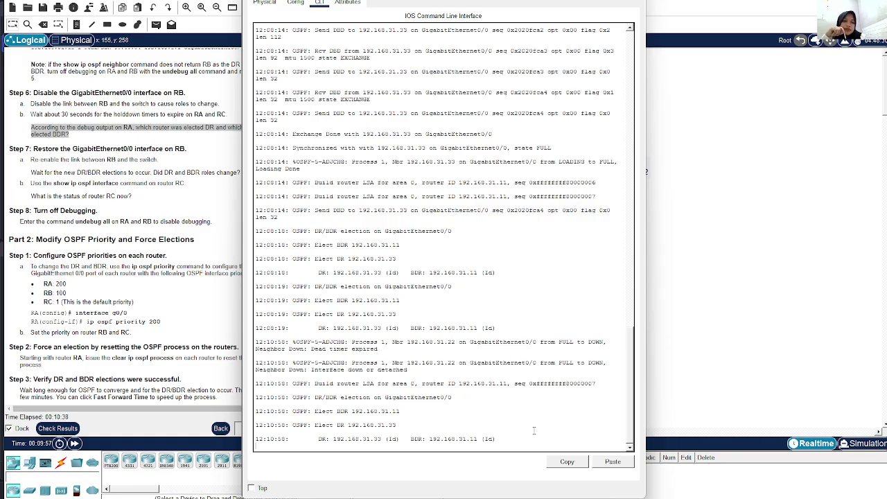
{"action": "left_click", "coordinate": [139, 285]}
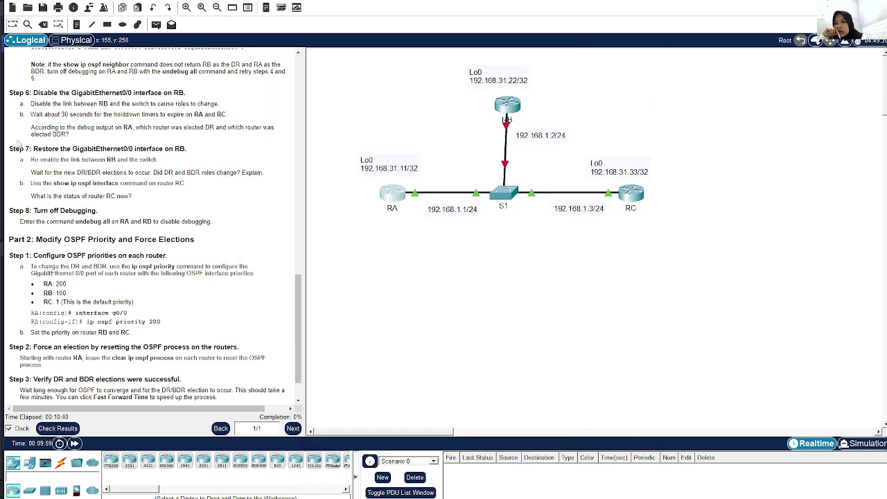
Step: Re-enable RB's GigabitEthernet0/0 interface with no shutdown, as Step 7 of the lab instructions asks, and leave RB's window
{"action": "left_click_drag", "start_coordinate": [8, 150], "coordinate": [131, 197]}
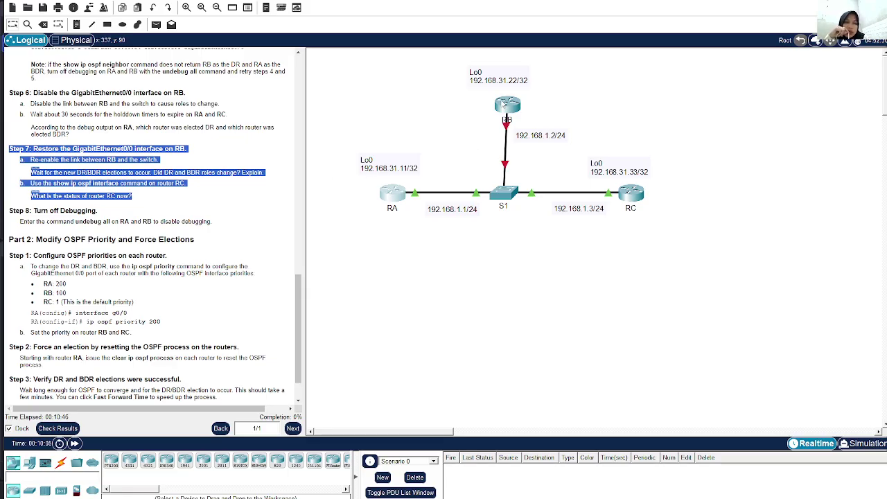
{"action": "left_click", "coordinate": [506, 104]}
{"action": "type", "text": "no"}
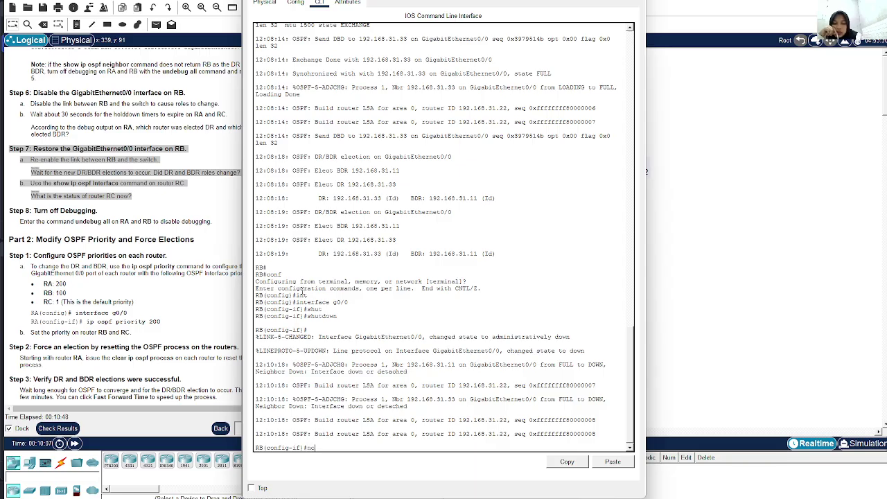
{"action": "type", "text": " shut"}
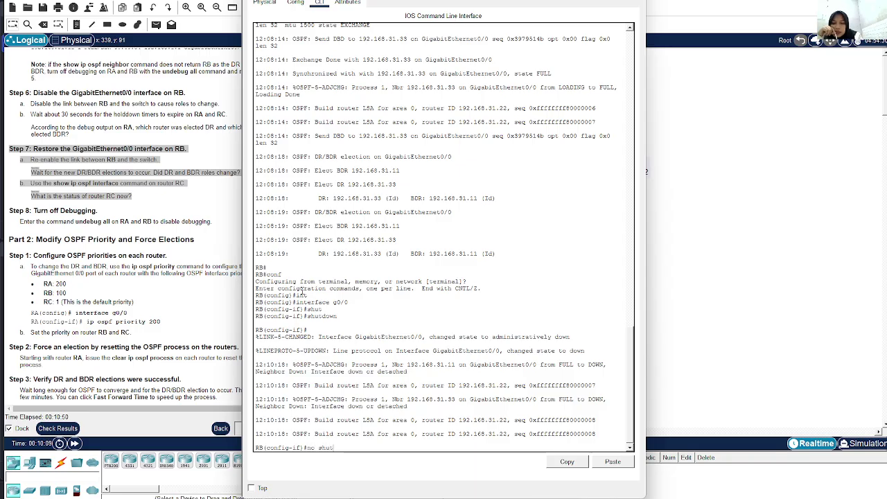
{"action": "key", "text": "Return"}
{"action": "key", "text": "Return"}
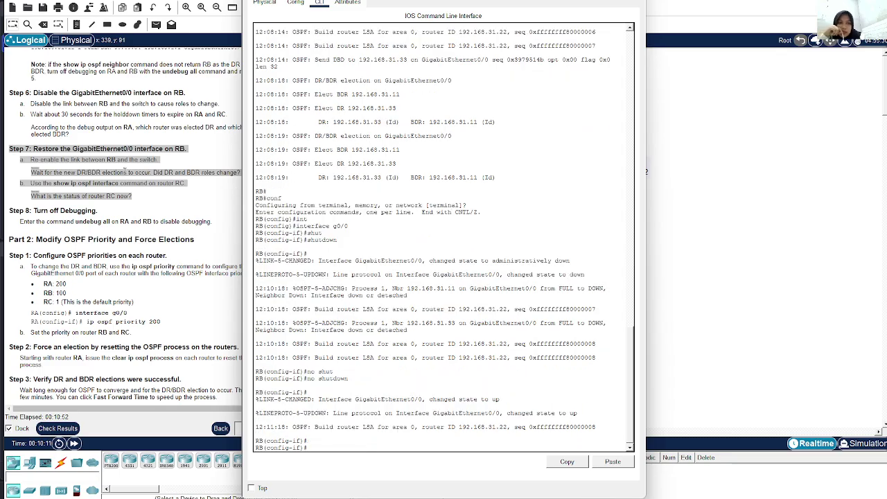
{"action": "left_click", "coordinate": [141, 167]}
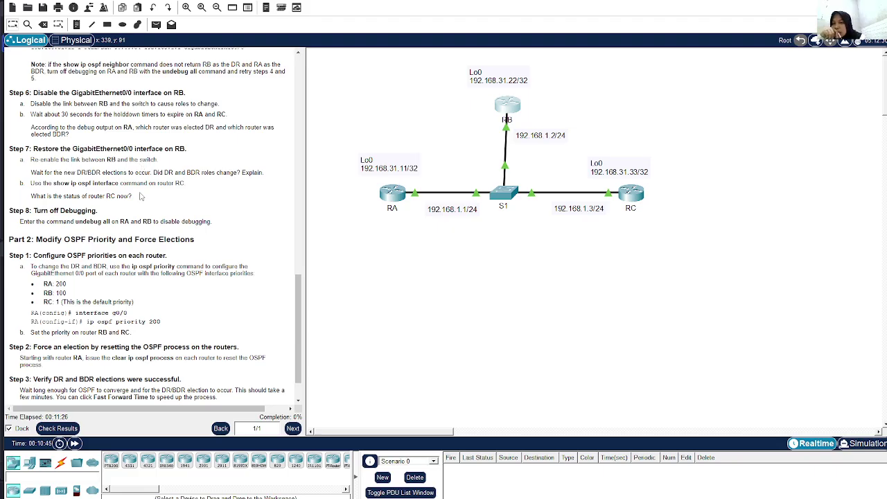
Step: Examine the console output on RC, RA and RB for RC's status and the DR/BDR roles after RB's link is restored
{"action": "left_click_drag", "start_coordinate": [139, 196], "coordinate": [23, 194]}
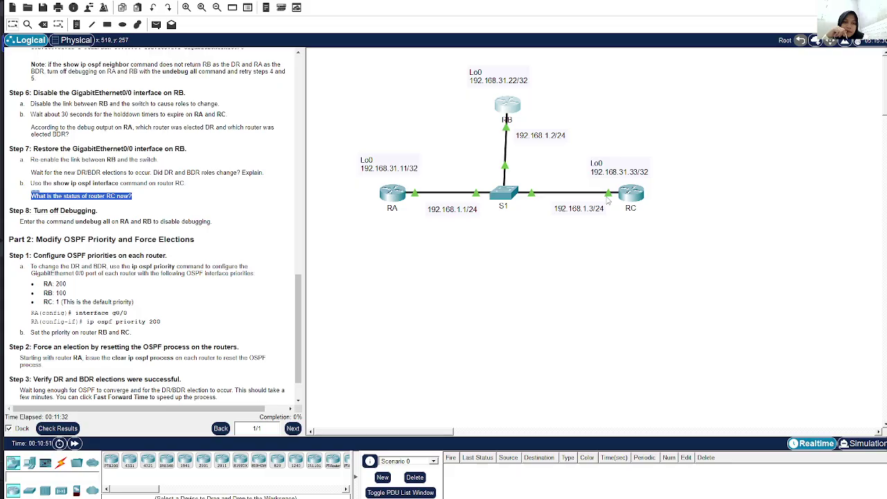
{"action": "left_click", "coordinate": [629, 197]}
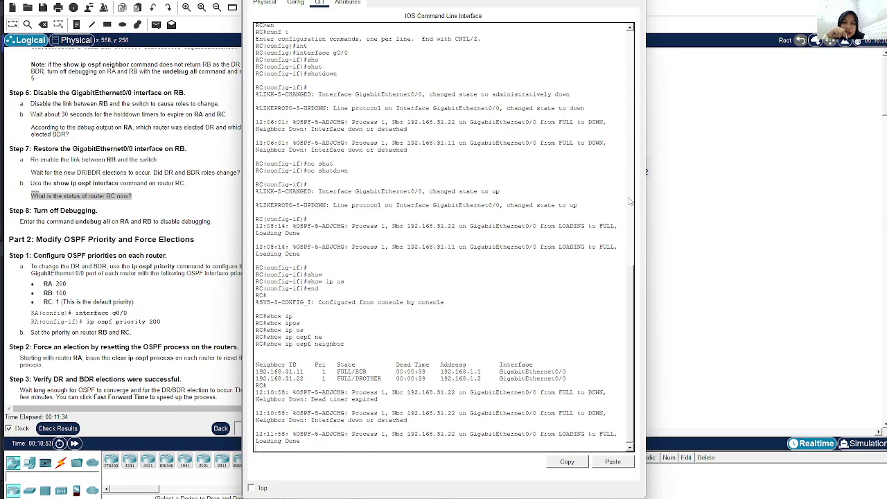
{"action": "left_click", "coordinate": [664, 292]}
{"action": "left_click", "coordinate": [399, 194]}
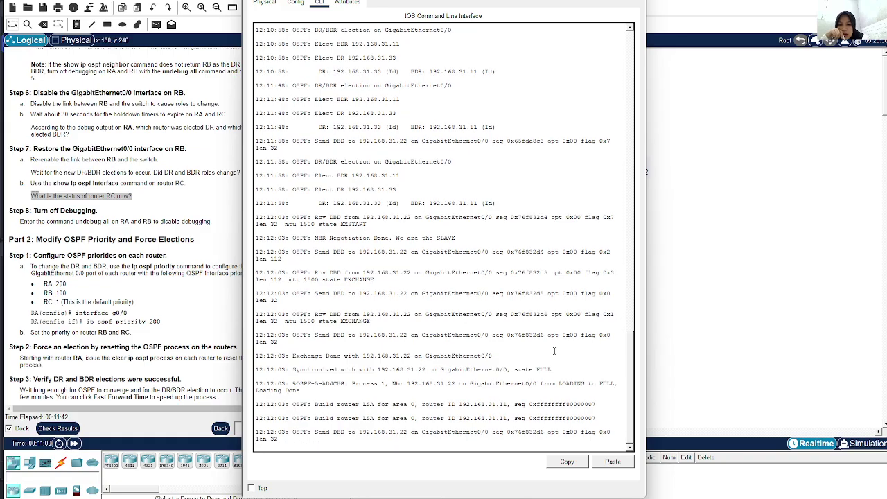
{"action": "left_click", "coordinate": [684, 285]}
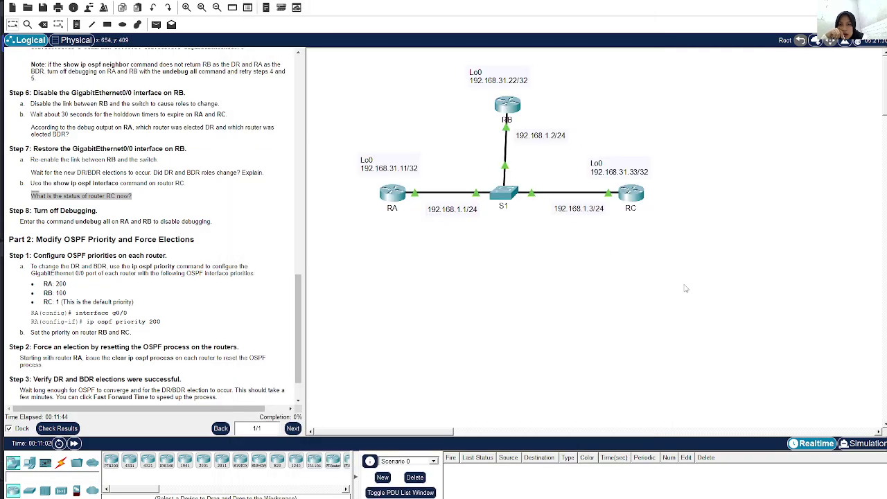
{"action": "left_click", "coordinate": [499, 109]}
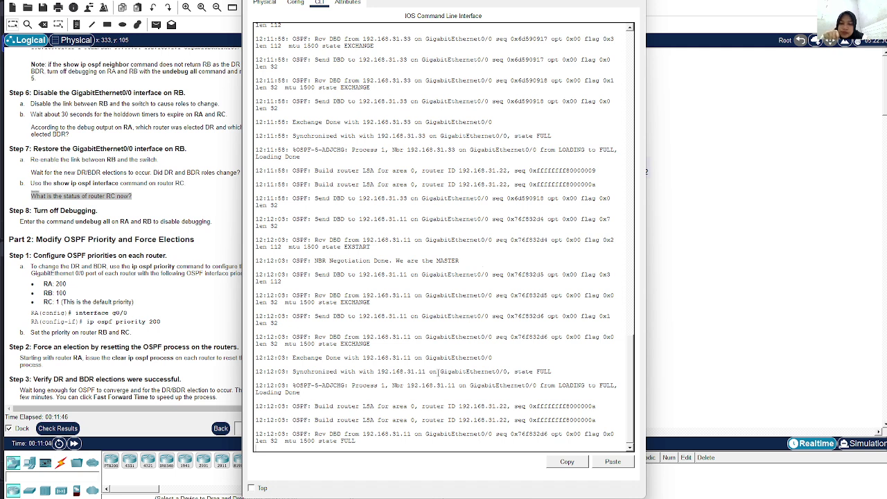
{"action": "left_click", "coordinate": [693, 274]}
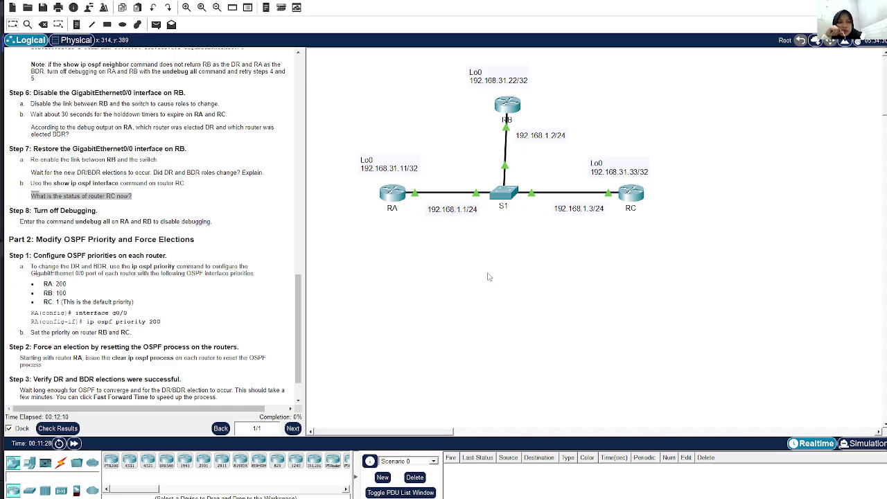
Step: Review the Step 8 debugging instructions, and open router RA's command line at a fresh privileged EXEC prompt
{"action": "scroll", "coordinate": [134, 321], "scroll_direction": "down", "scroll_amount": 1}
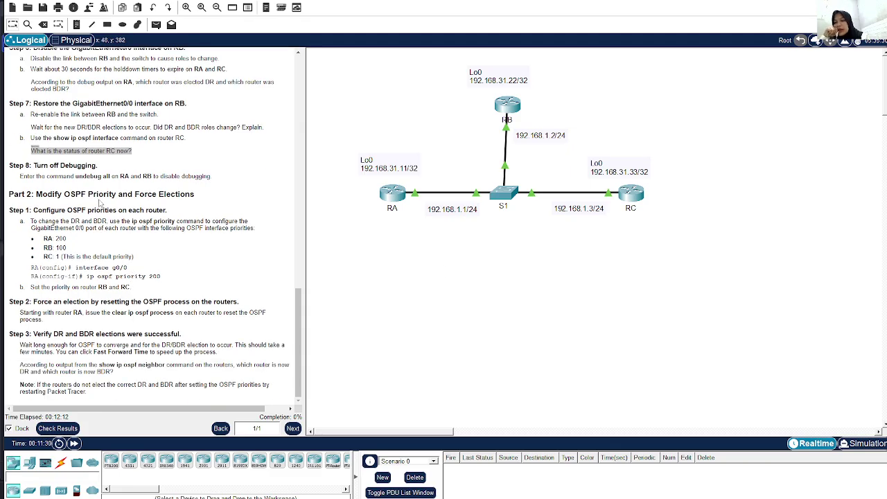
{"action": "left_click_drag", "start_coordinate": [7, 167], "coordinate": [219, 181]}
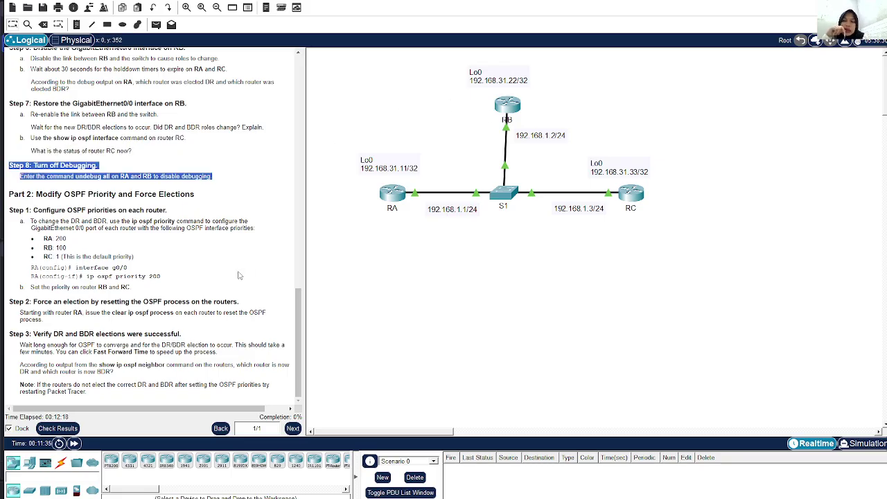
{"action": "left_click", "coordinate": [558, 165]}
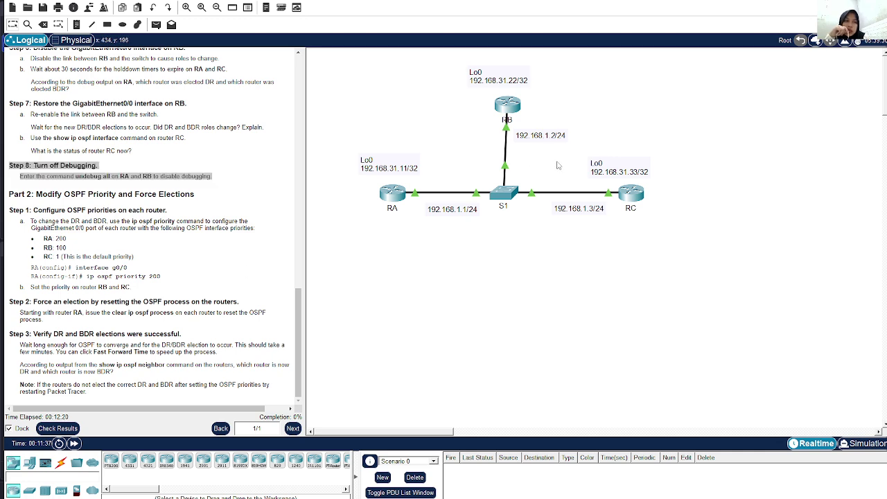
{"action": "left_click", "coordinate": [392, 195]}
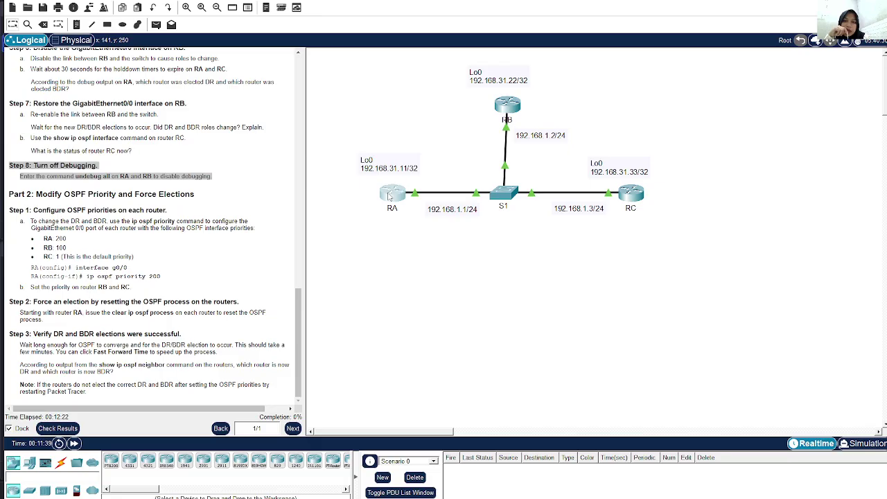
{"action": "key", "text": "Return"}
{"action": "key", "text": "Return"}
{"action": "key", "text": "Return"}
{"action": "key", "text": "Return"}
{"action": "key", "text": "Return"}
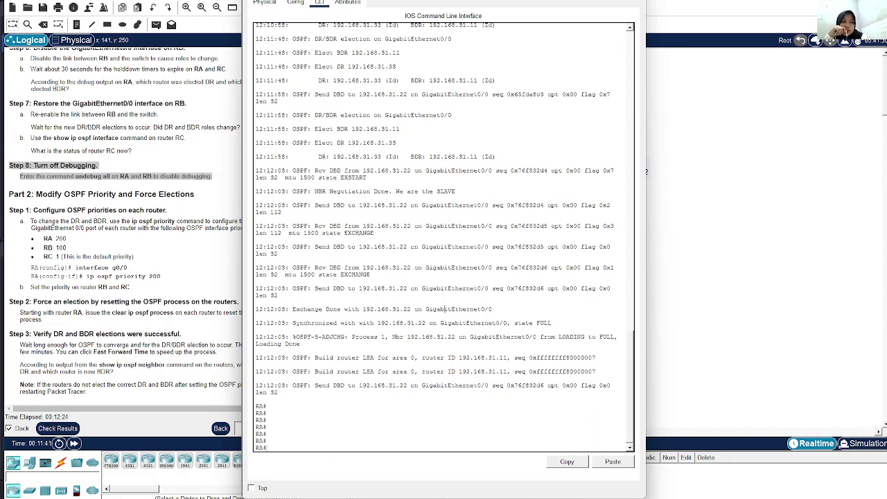
{"action": "key", "text": "Return"}
{"action": "key", "text": "Return"}
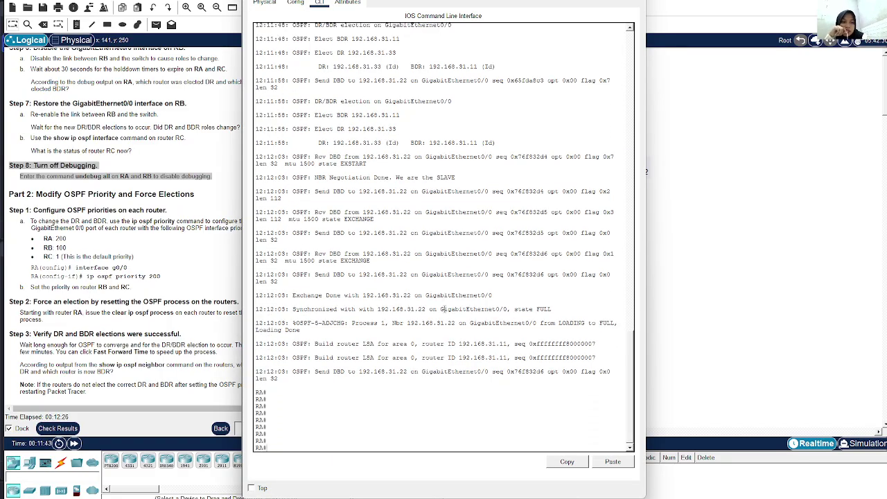
Step: Enter global configuration mode on RA with conf t and open interface g0/0 for configuration
{"action": "type", "text": "conf t"}
{"action": "key", "text": "Return"}
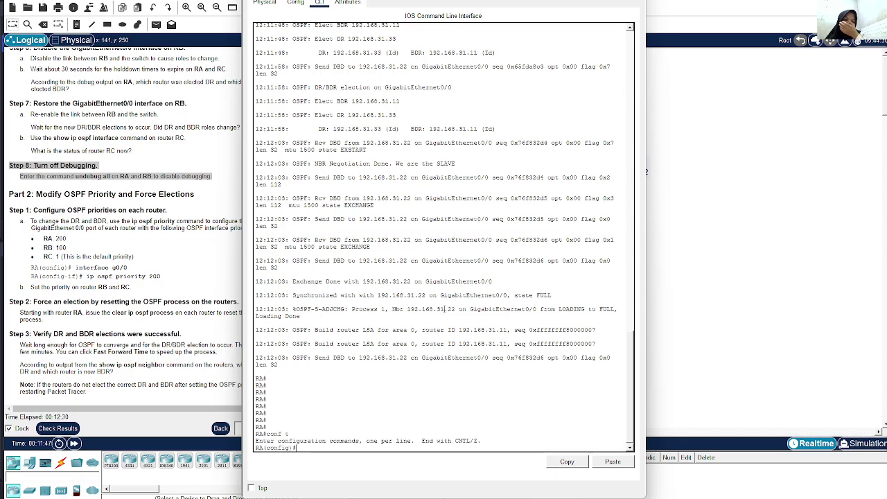
{"action": "type", "text": "int"}
{"action": "key", "text": "Tab"}
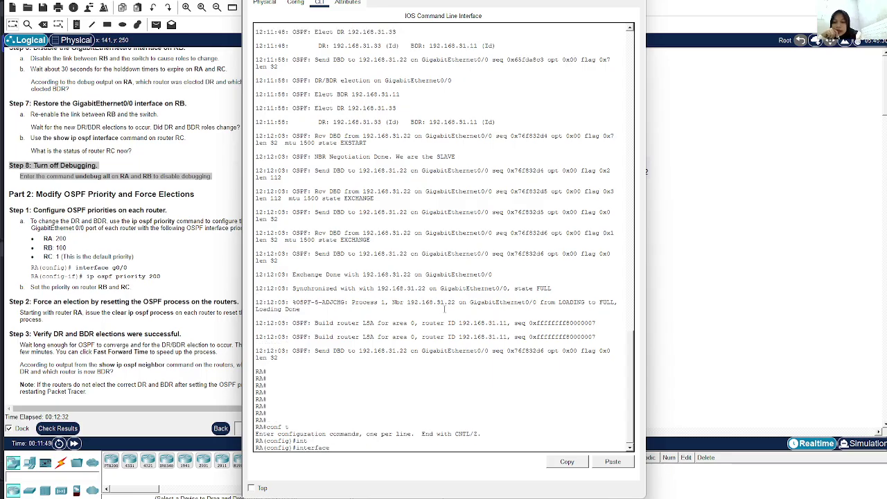
{"action": "type", "text": "face "}
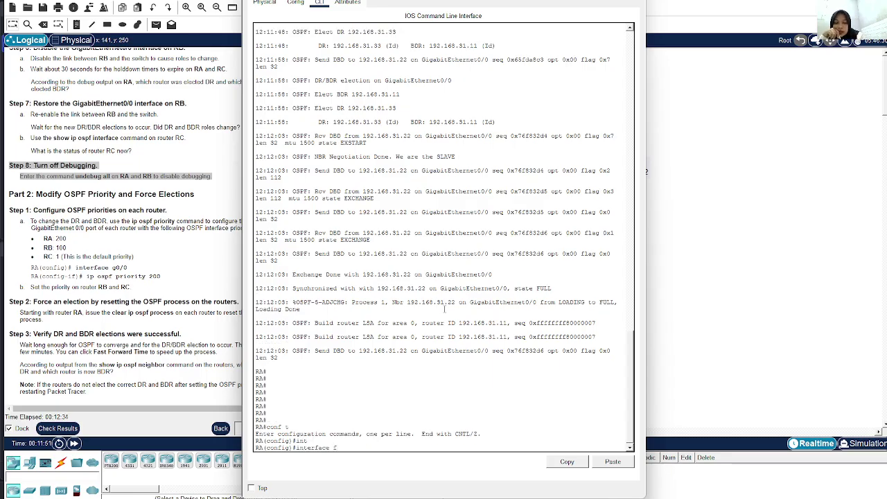
{"action": "type", "text": "g0/0"}
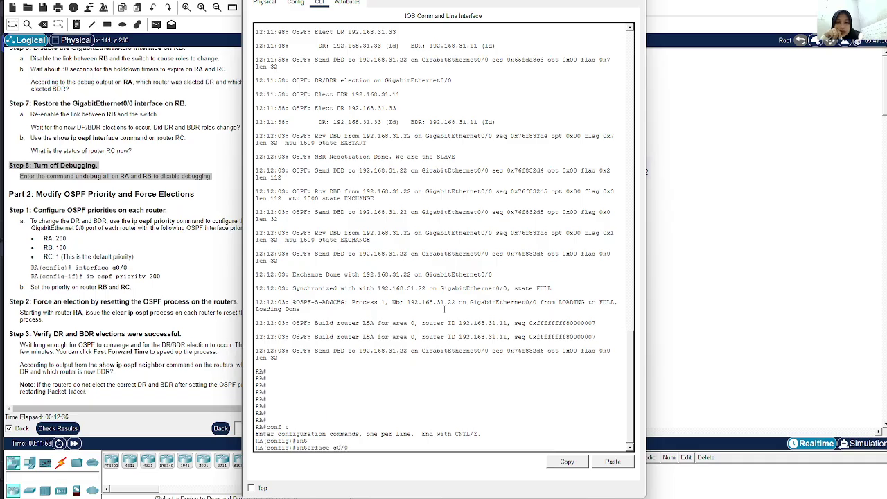
{"action": "key", "text": "Return"}
Step: Set the OSPF priority of RA's g0/0 interface to 200 with ip ospf priority
{"action": "type", "text": "ip"}
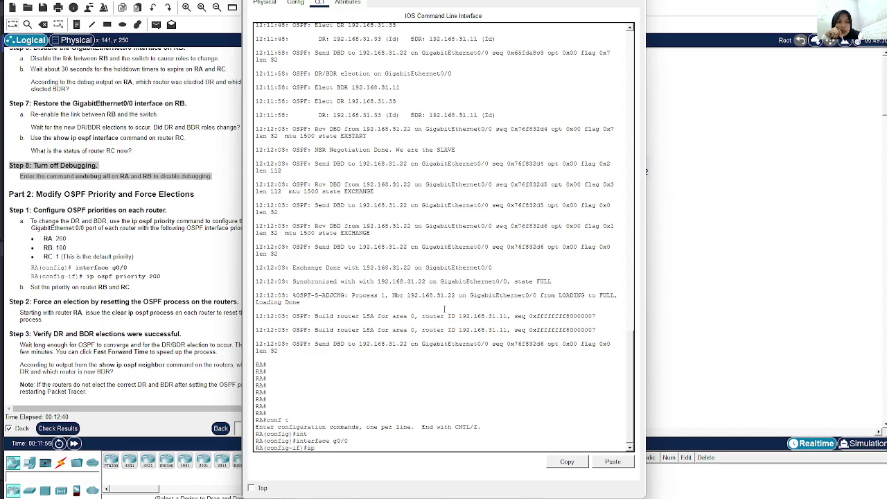
{"action": "type", "text": " osp"}
{"action": "key", "text": "Tab"}
{"action": "type", "text": "pr"}
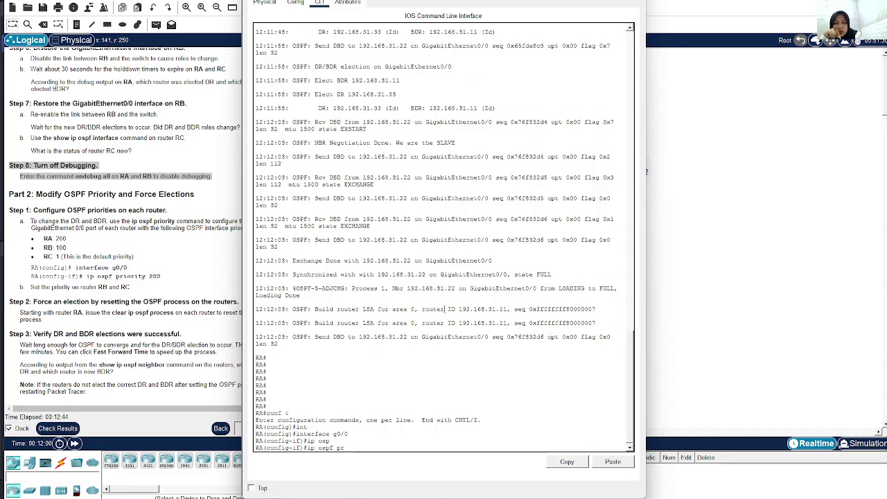
{"action": "key", "text": "Tab"}
{"action": "type", "text": "200"}
{"action": "key", "text": "Return"}
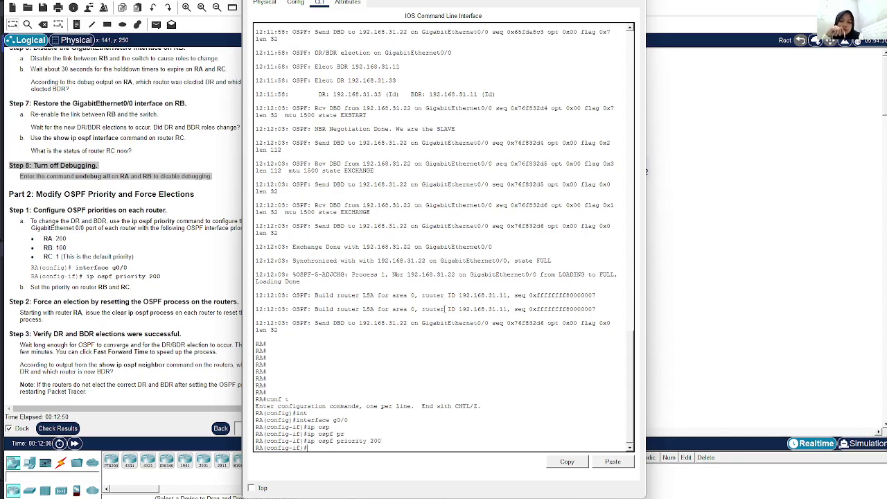
Step: Open router RB's command line, exit to global configuration mode and open interface g0/0 for configuration
{"action": "left_click", "coordinate": [228, 156]}
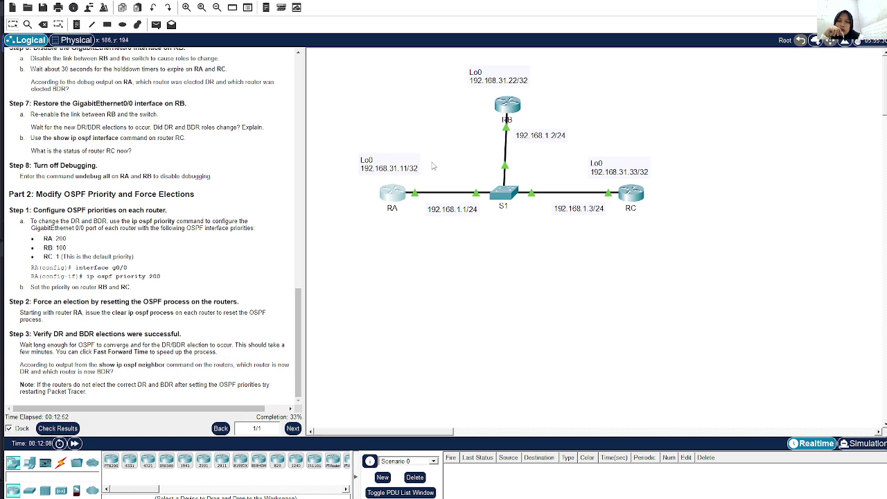
{"action": "left_click", "coordinate": [508, 105]}
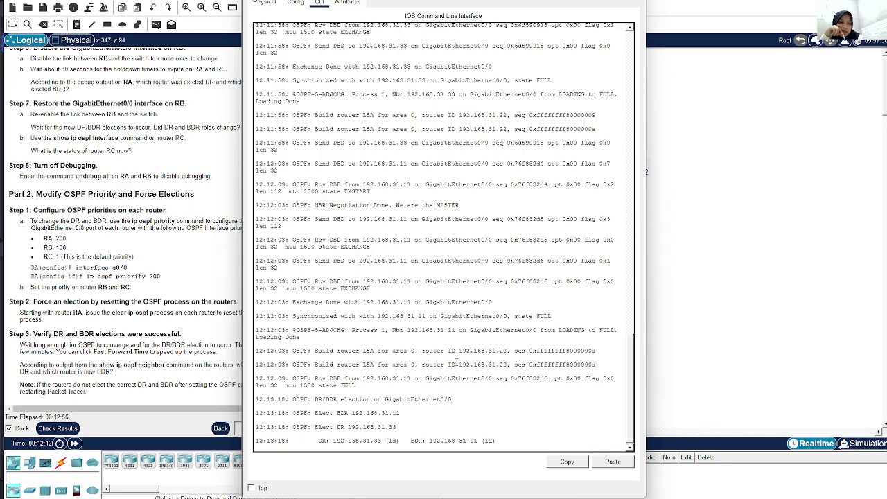
{"action": "key", "text": "Return"}
{"action": "key", "text": "Return"}
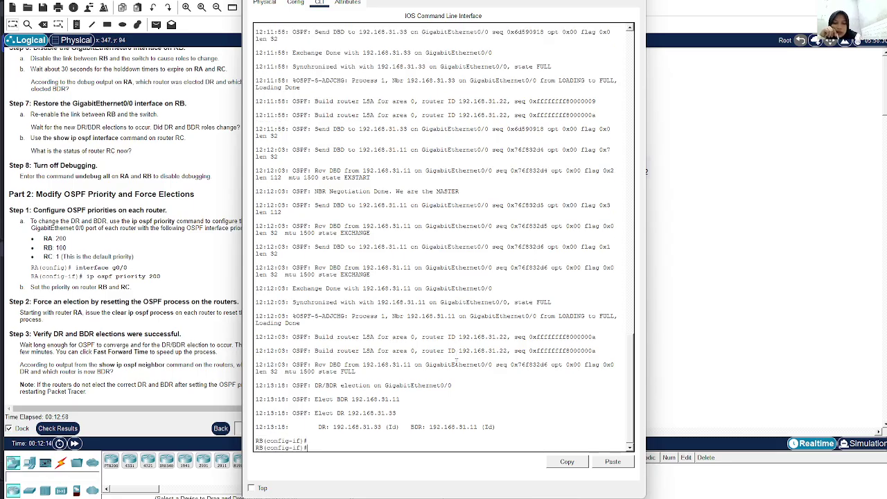
{"action": "type", "text": "exit"}
{"action": "key", "text": "Return"}
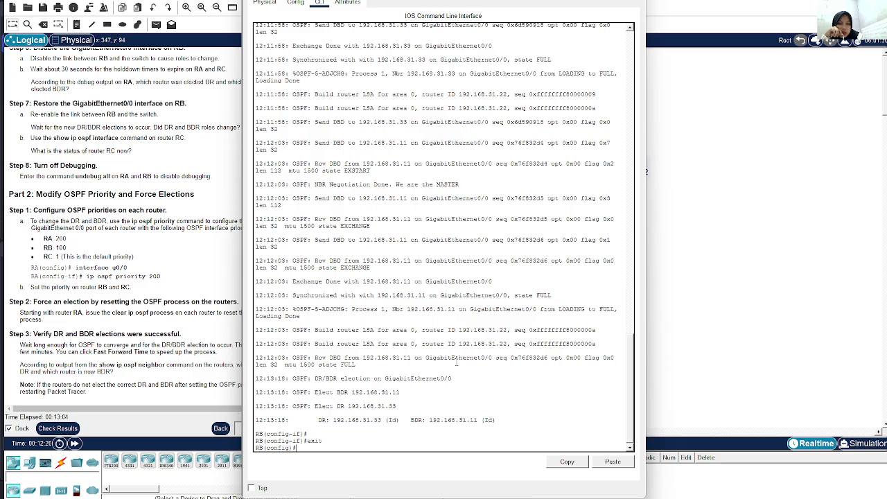
{"action": "type", "text": "int"}
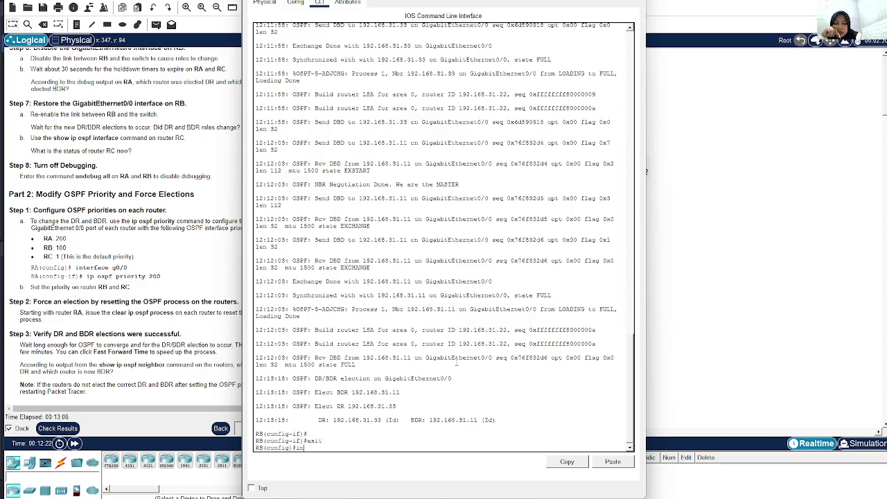
{"action": "key", "text": "Tab"}
{"action": "type", "text": "g0/0"}
{"action": "key", "text": "Return"}
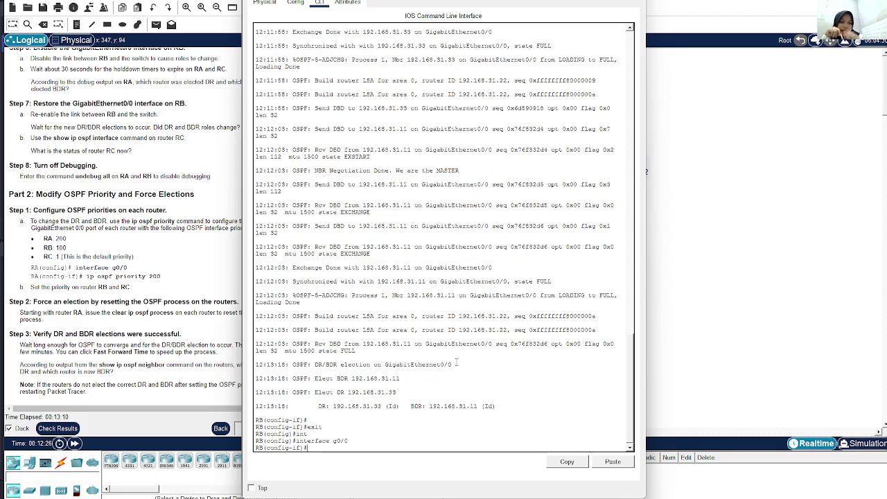
Step: Set the OSPF priority of RB's g0/0 interface to 100 with ip ospf priority
{"action": "type", "text": "ip o"}
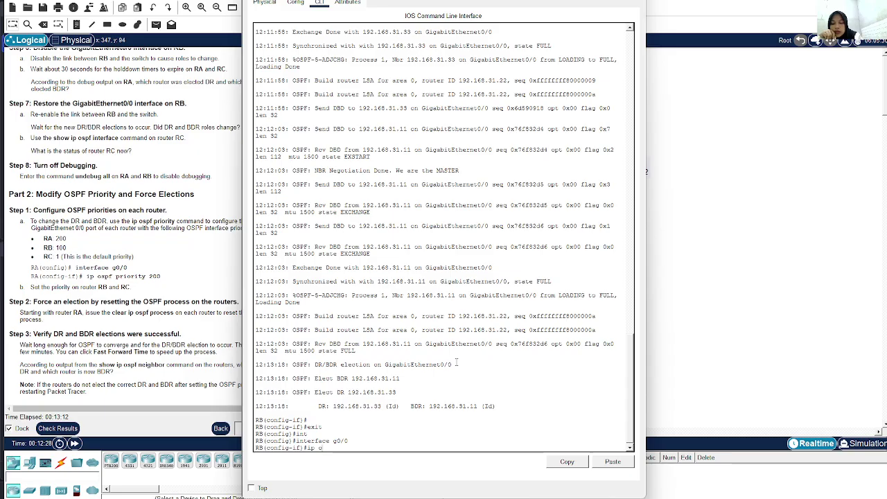
{"action": "type", "text": "spf"}
{"action": "key", "text": "Tab"}
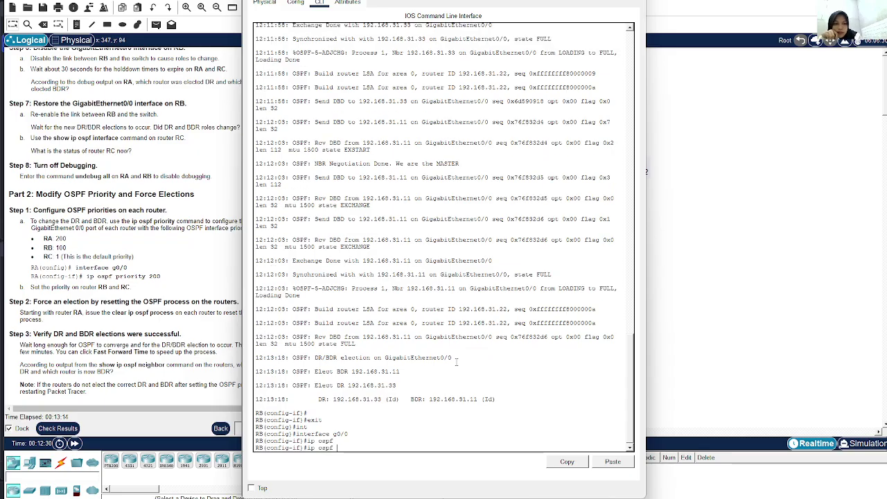
{"action": "type", "text": "pr"}
{"action": "key", "text": "Tab"}
{"action": "type", "text": "100"}
{"action": "key", "text": "Return"}
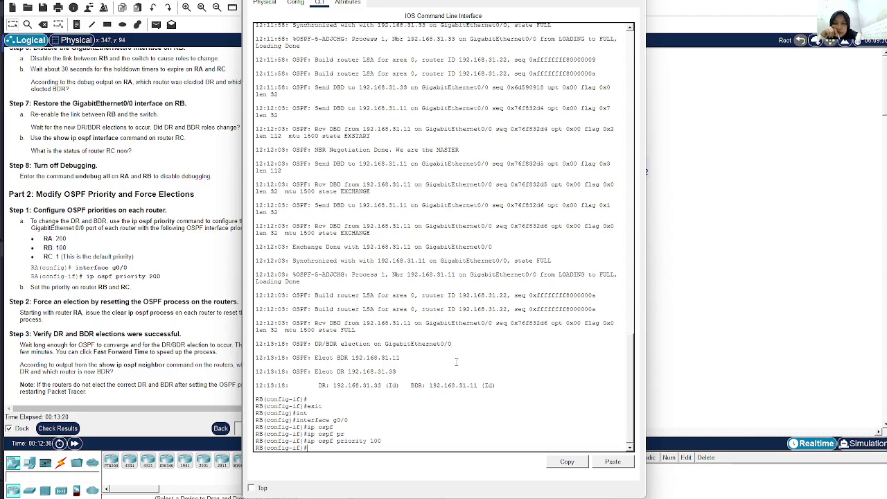
Step: Open router RC's command line and enter global configuration mode with conf t
{"action": "left_click", "coordinate": [187, 250]}
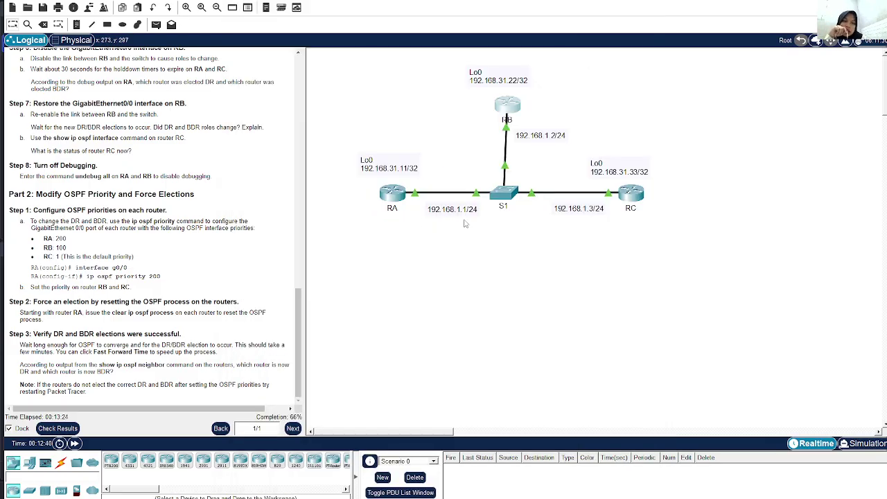
{"action": "left_click", "coordinate": [630, 197]}
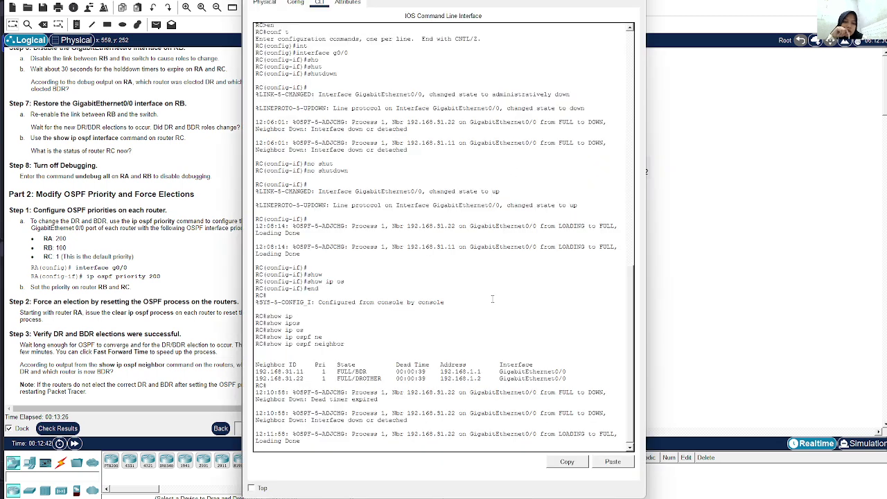
{"action": "key", "text": "Return"}
{"action": "key", "text": "Return"}
{"action": "key", "text": "Return"}
{"action": "key", "text": "Return"}
{"action": "key", "text": "Return"}
{"action": "type", "text": "conf t"}
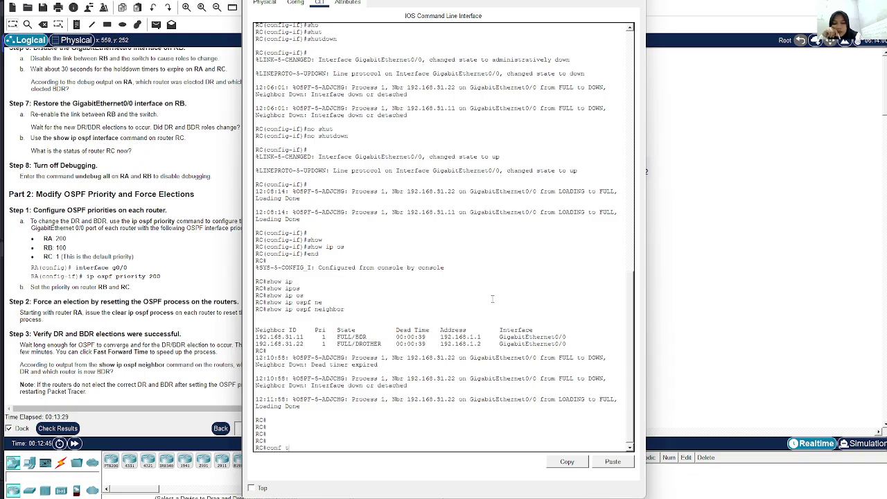
{"action": "key", "text": "Return"}
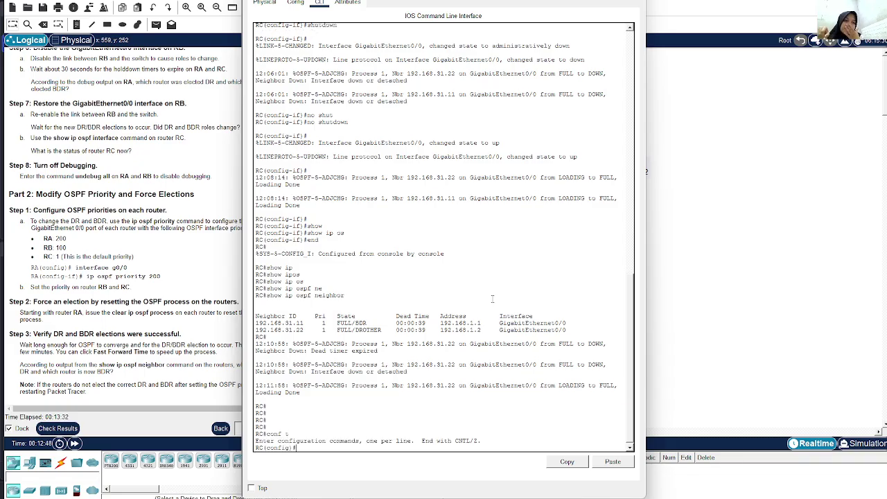
Step: Open interface g0/0 on RC for configuration
{"action": "type", "text": "int"}
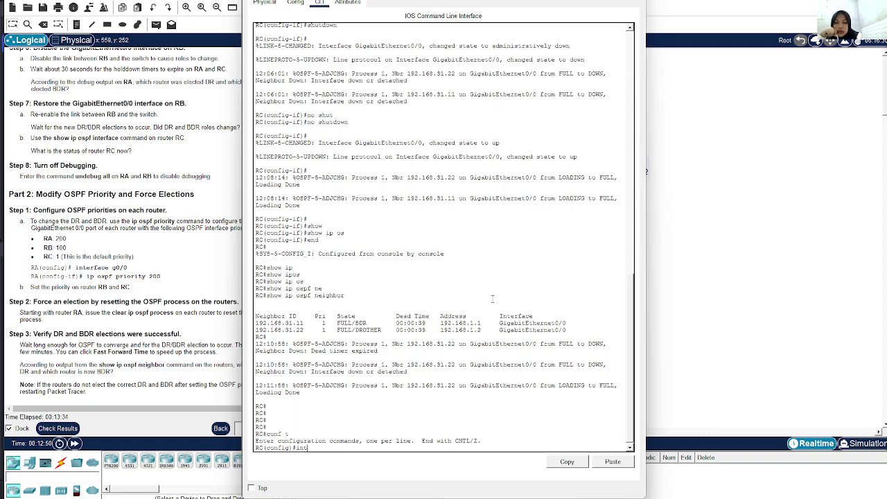
{"action": "key", "text": "Tab"}
{"action": "type", "text": "g0"}
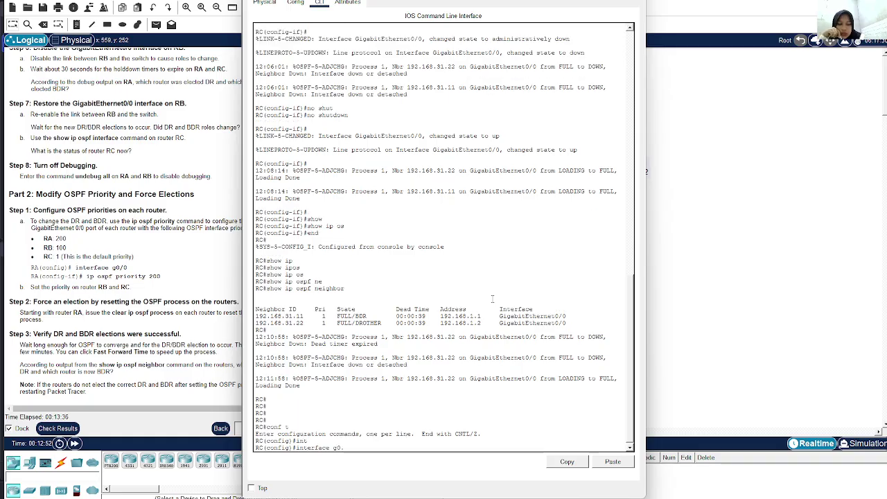
{"action": "type", "text": "/0"}
{"action": "key", "text": "Return"}
Step: Set the OSPF priority of RC's g0/0 interface to 1 with ip ospf priority
{"action": "type", "text": "ip os"}
{"action": "key", "text": "Tab"}
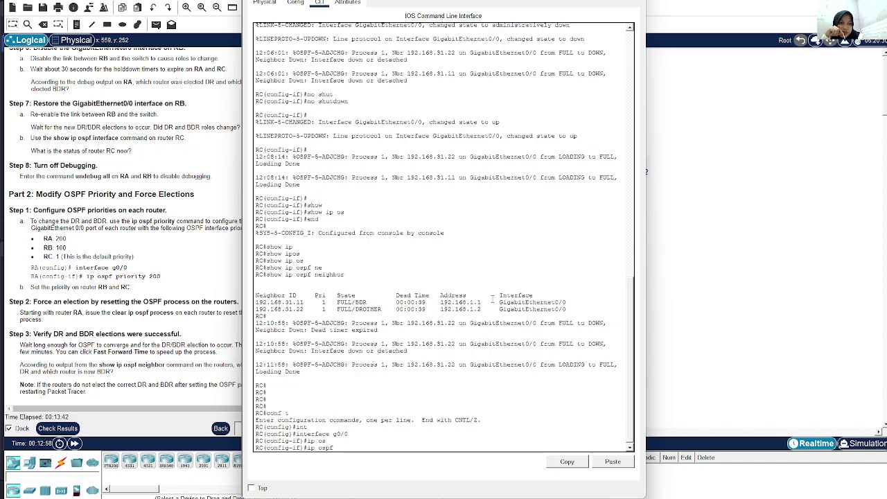
{"action": "type", "text": "pr"}
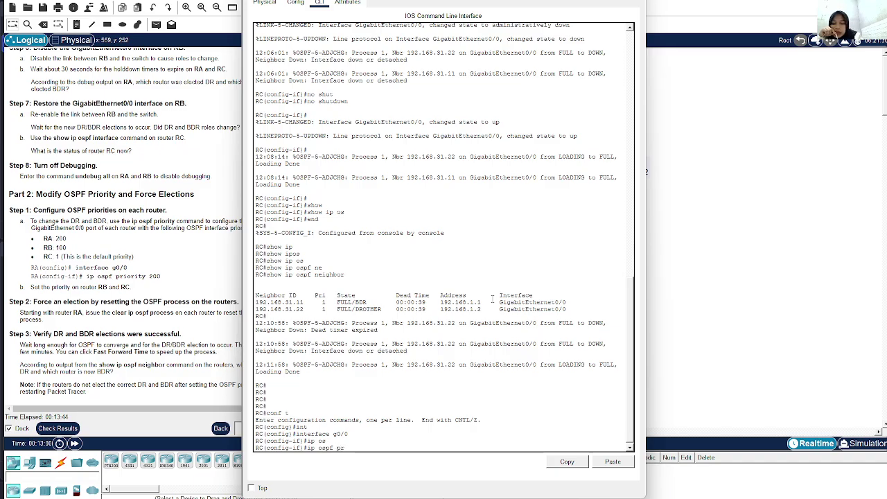
{"action": "key", "text": "Tab"}
{"action": "type", "text": "1"}
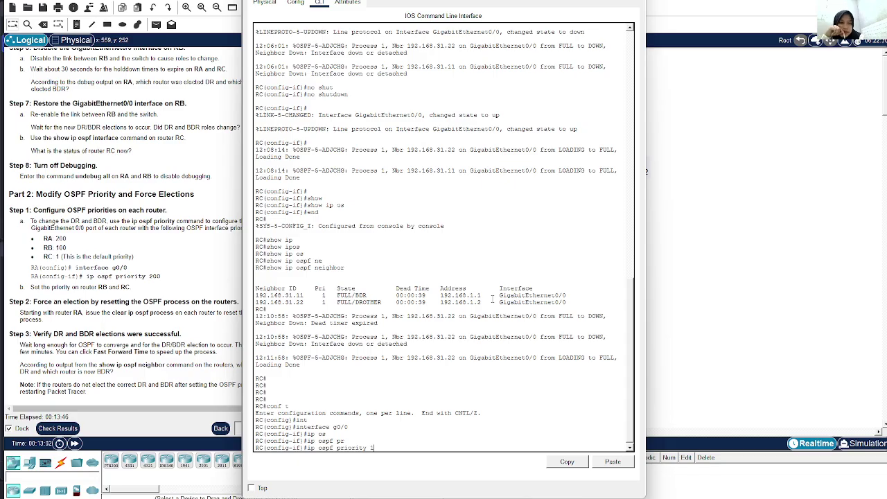
{"action": "key", "text": "Return"}
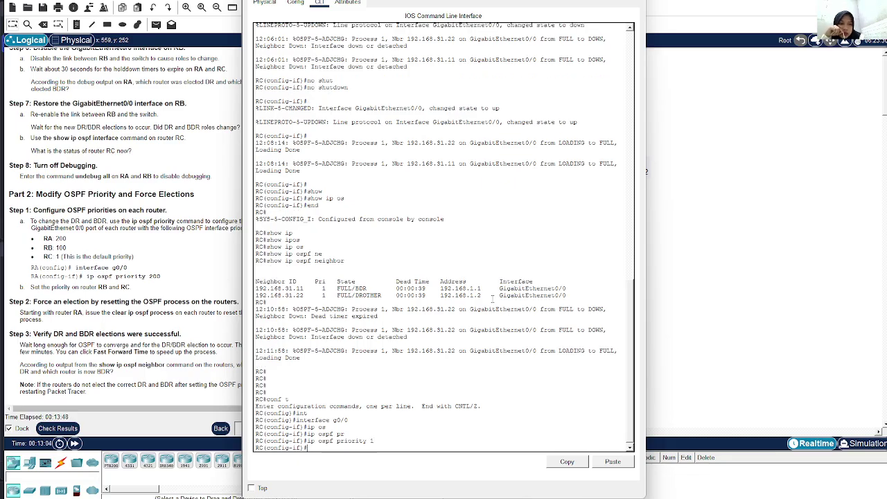
{"action": "key", "text": "Return"}
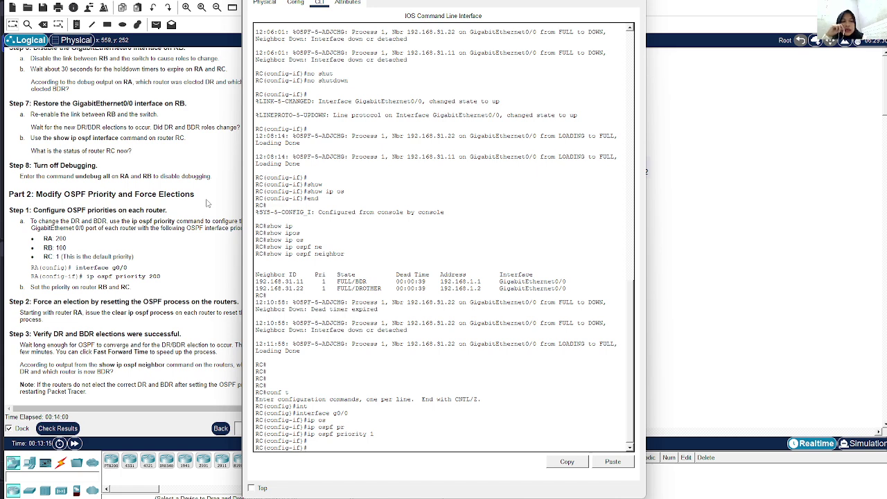
Step: Examine the console output on RA, RB and RC for election messages following the priority changes
{"action": "left_click", "coordinate": [207, 203]}
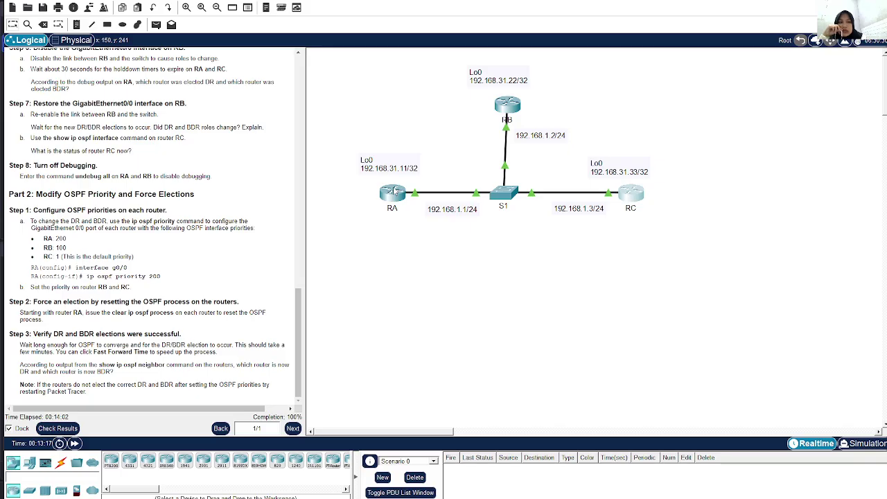
{"action": "left_click", "coordinate": [392, 191]}
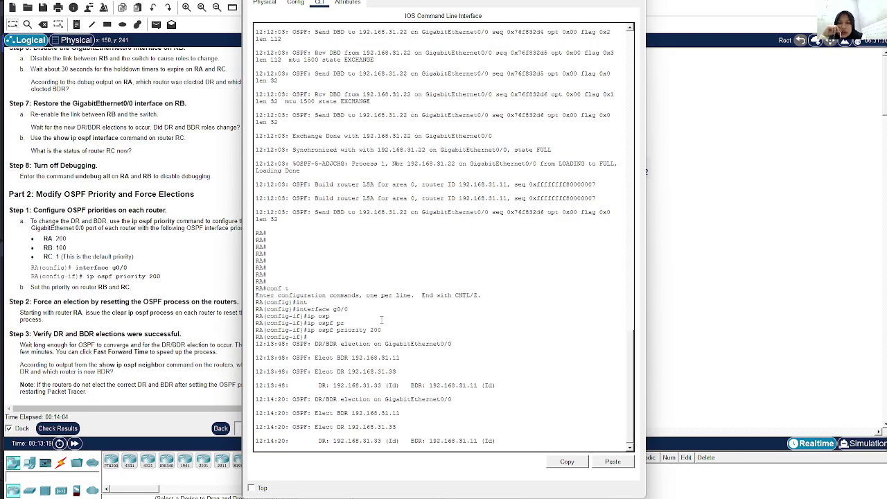
{"action": "left_click", "coordinate": [673, 235]}
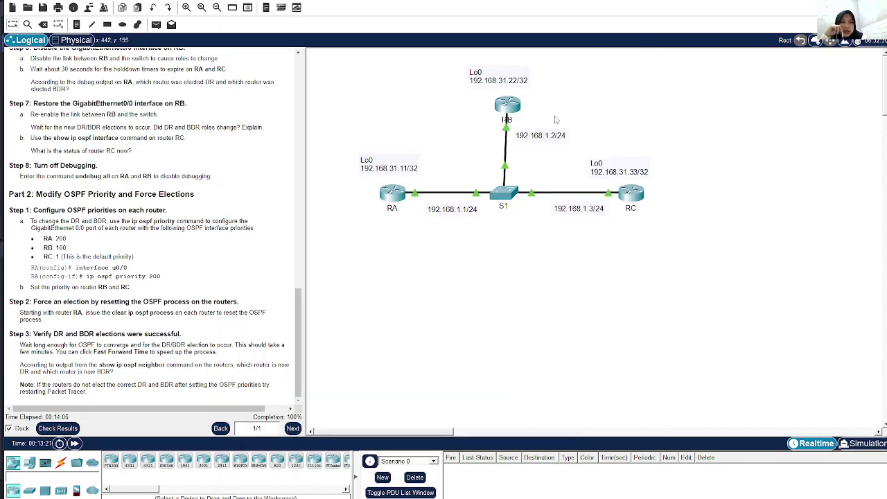
{"action": "left_click", "coordinate": [504, 104]}
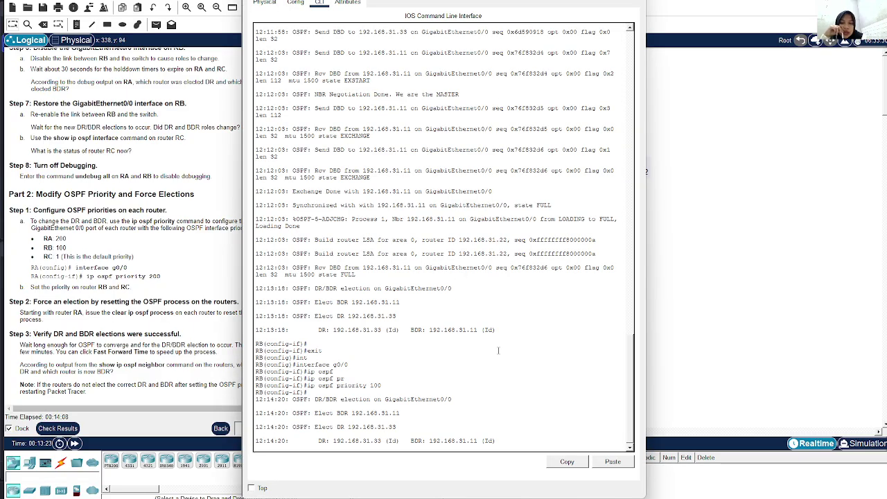
{"action": "left_click", "coordinate": [674, 281]}
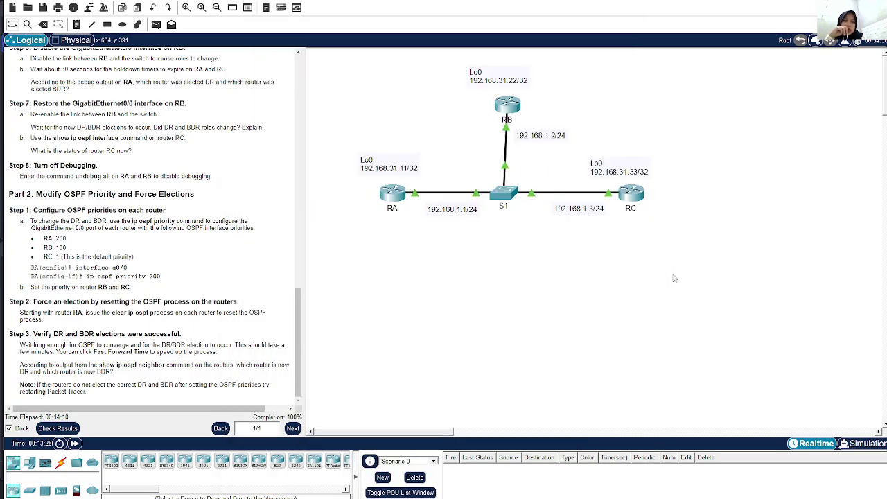
{"action": "left_click", "coordinate": [632, 195]}
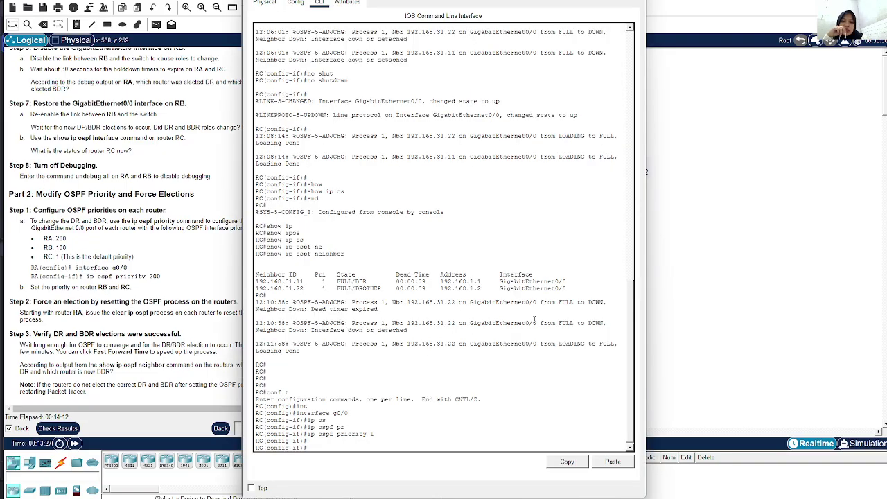
{"action": "left_click", "coordinate": [695, 270]}
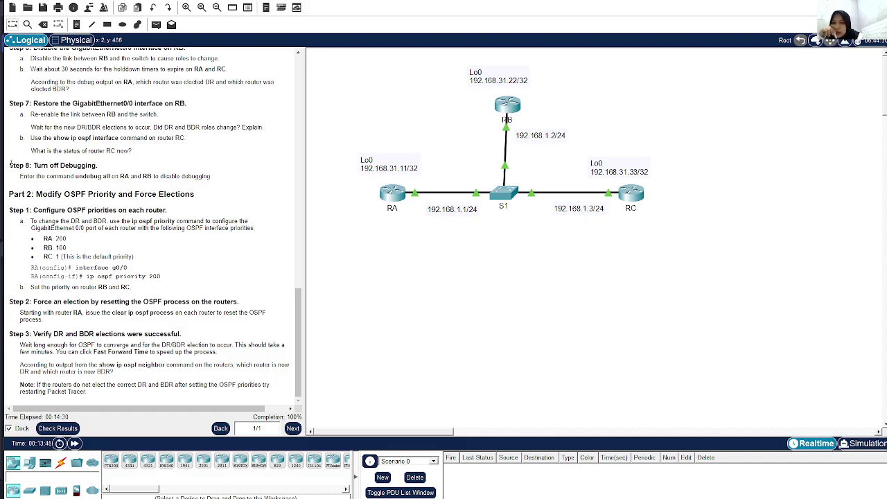
Step: Open router RA's command line and exit interface and global configuration modes back to privileged EXEC mode
{"action": "left_click", "coordinate": [393, 194]}
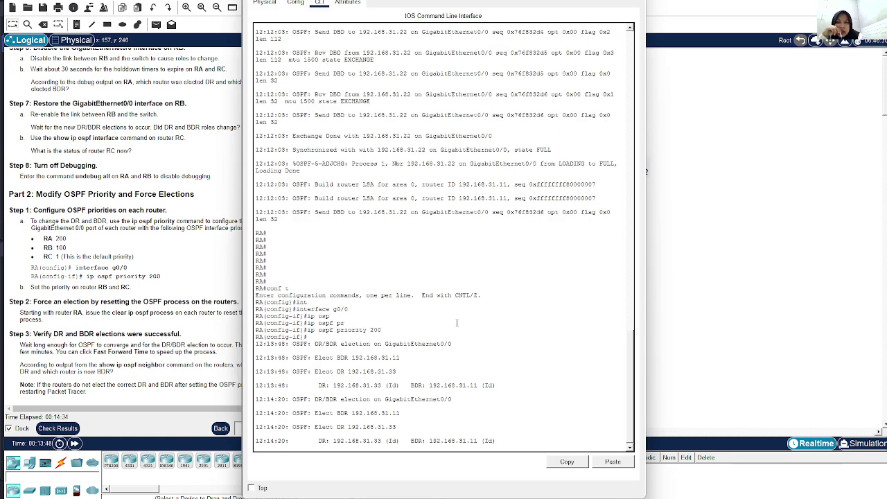
{"action": "key", "text": "Return"}
{"action": "key", "text": "Return"}
{"action": "key", "text": "Return"}
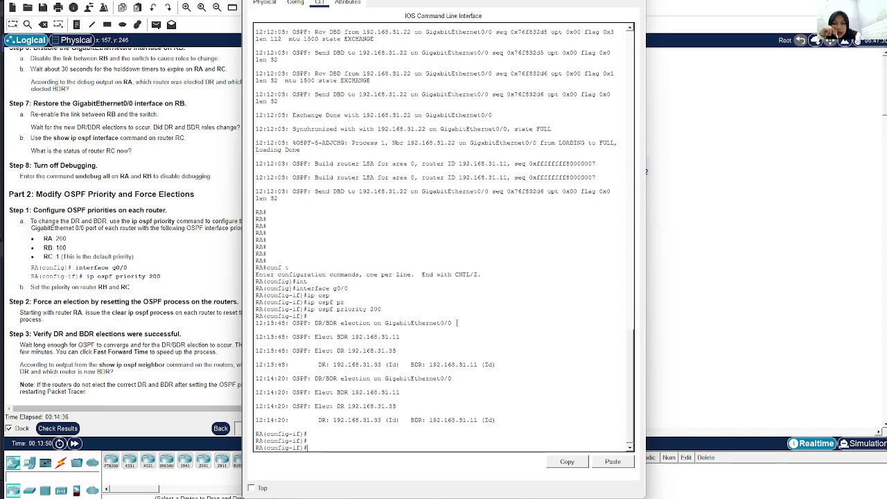
{"action": "type", "text": "exit"}
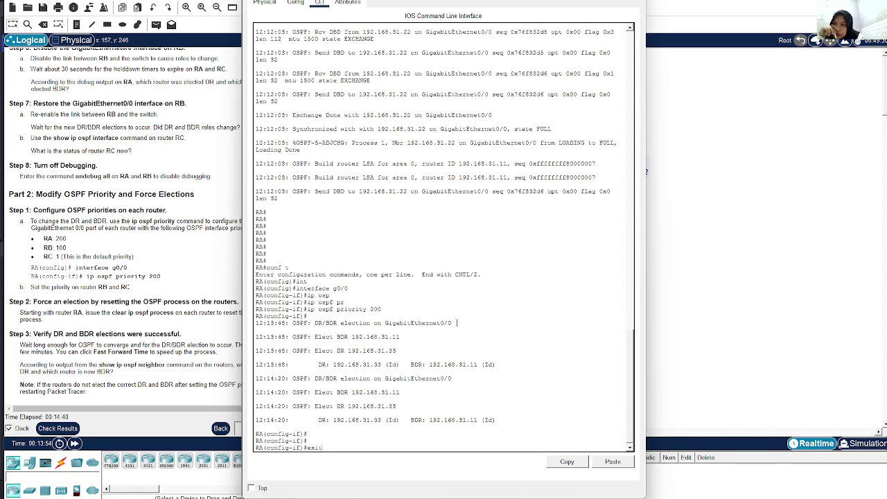
{"action": "key", "text": "Return"}
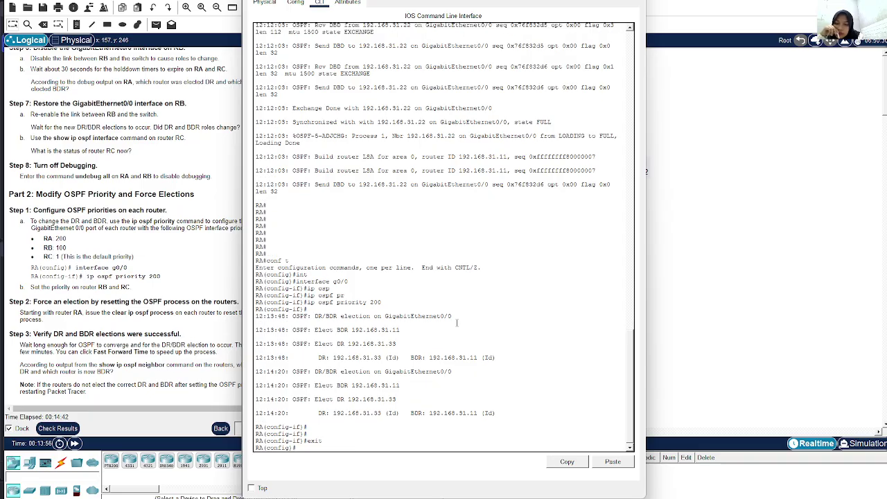
{"action": "type", "text": "exit"}
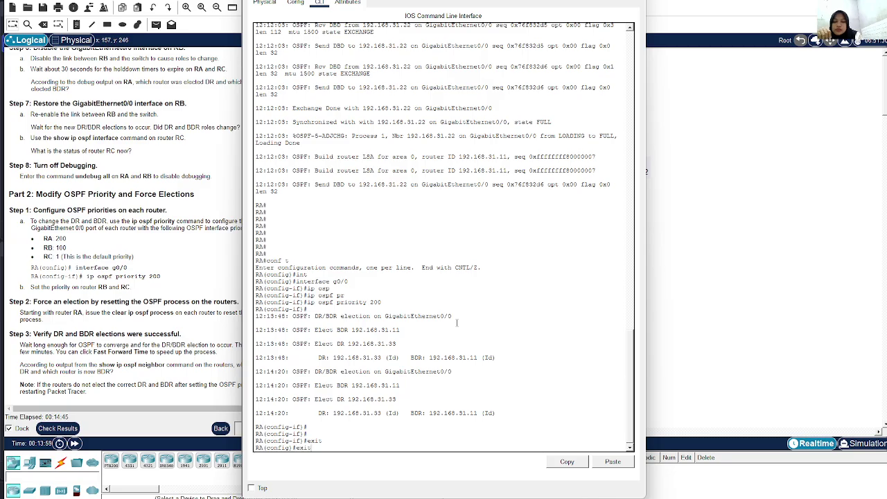
{"action": "key", "text": "Return"}
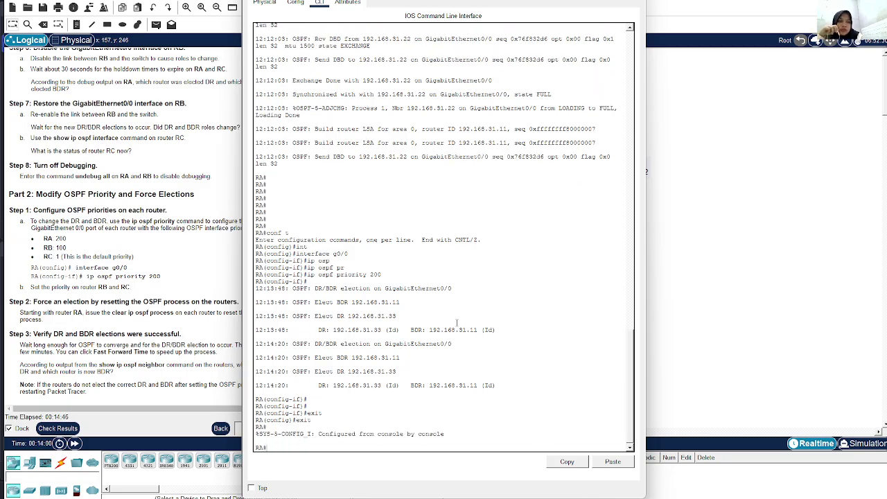
Step: Turn off all debugging on router RA with undebug all and return to the topology
{"action": "type", "text": "und"}
{"action": "key", "text": "Tab"}
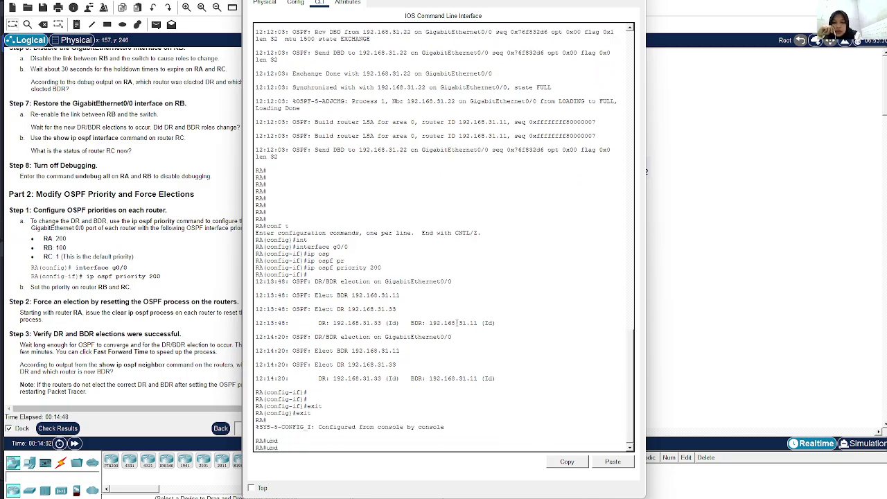
{"action": "key", "text": "BackSpace"}
{"action": "key", "text": "BackSpace"}
{"action": "key", "text": "BackSpace"}
{"action": "type", "text": "und"}
{"action": "key", "text": "Tab"}
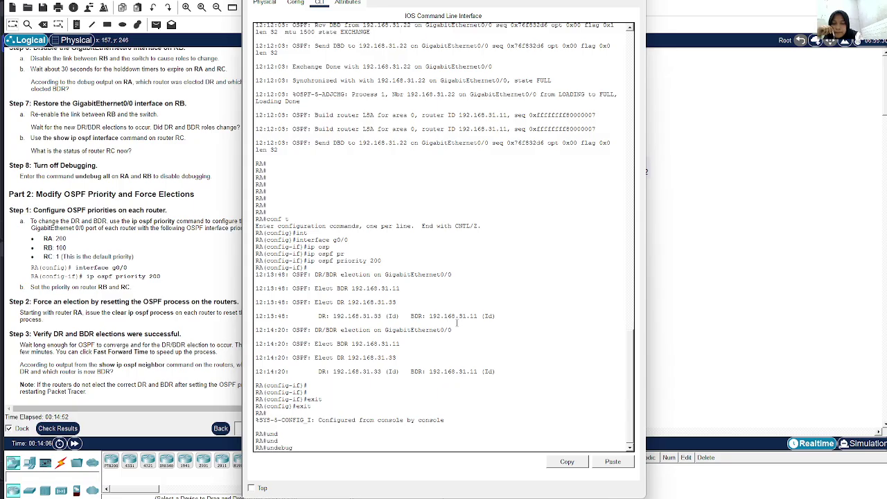
{"action": "type", "text": "all"}
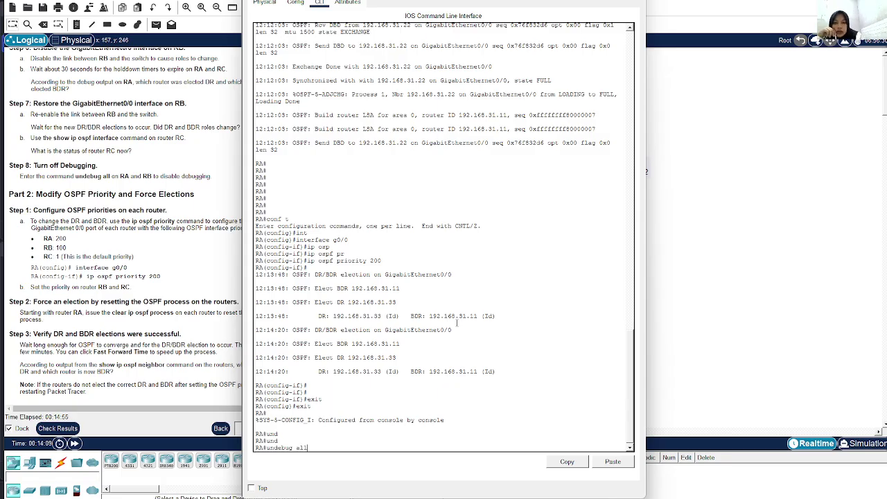
{"action": "key", "text": "Return"}
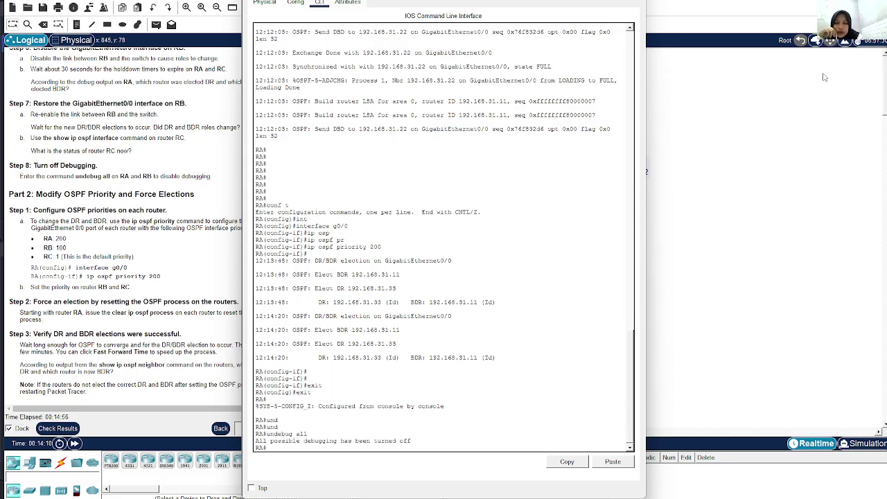
{"action": "left_click", "coordinate": [798, 79]}
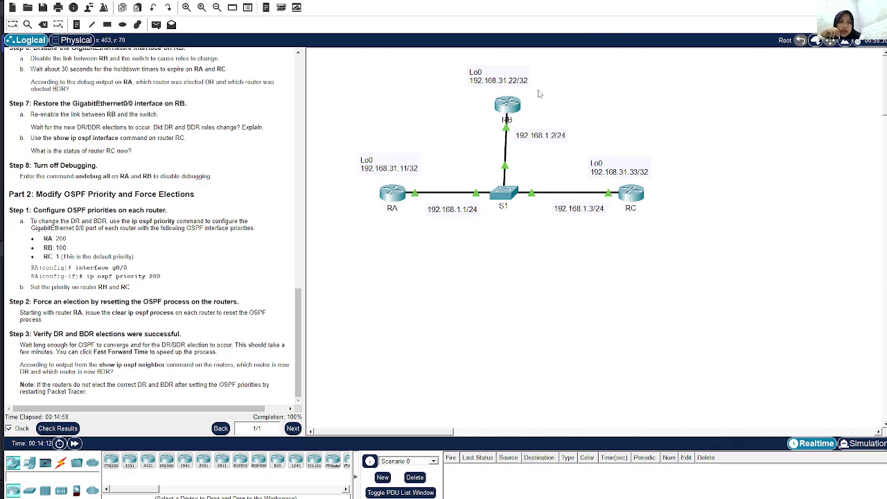
Step: Open router RB's command line and end interface configuration to return to privileged EXEC mode
{"action": "left_click", "coordinate": [511, 111]}
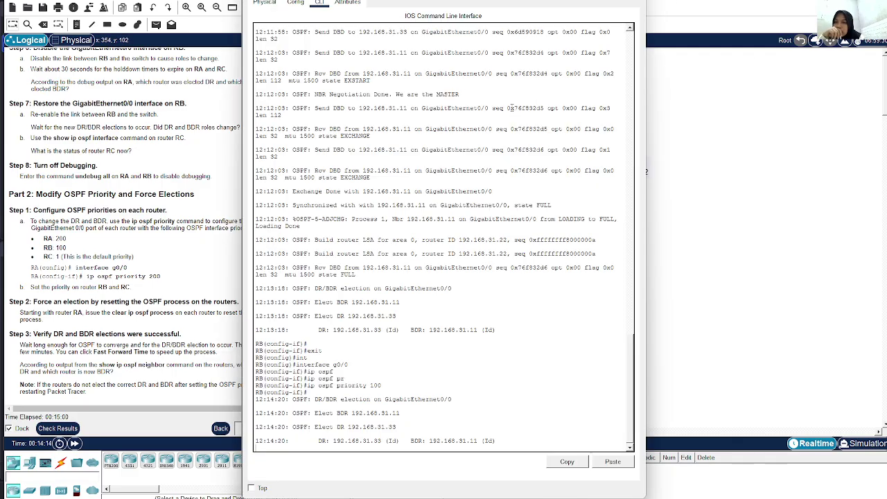
{"action": "key", "text": "Return"}
{"action": "key", "text": "Return"}
{"action": "key", "text": "Return"}
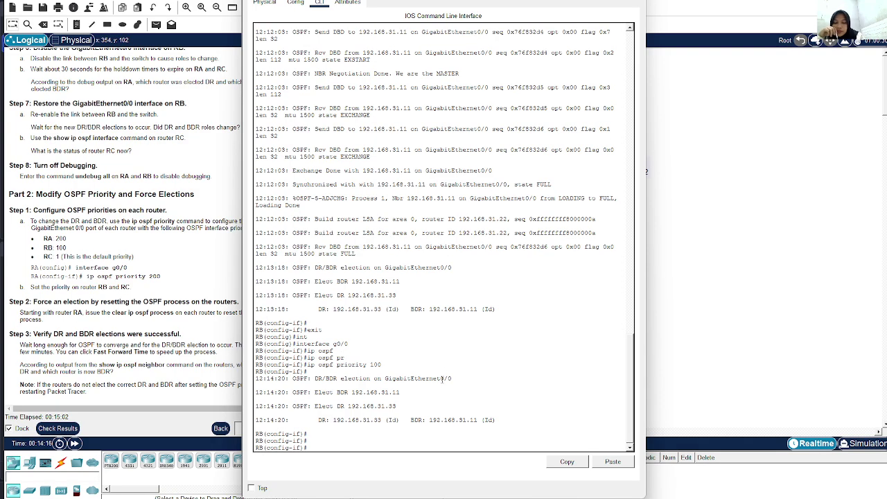
{"action": "type", "text": "en"}
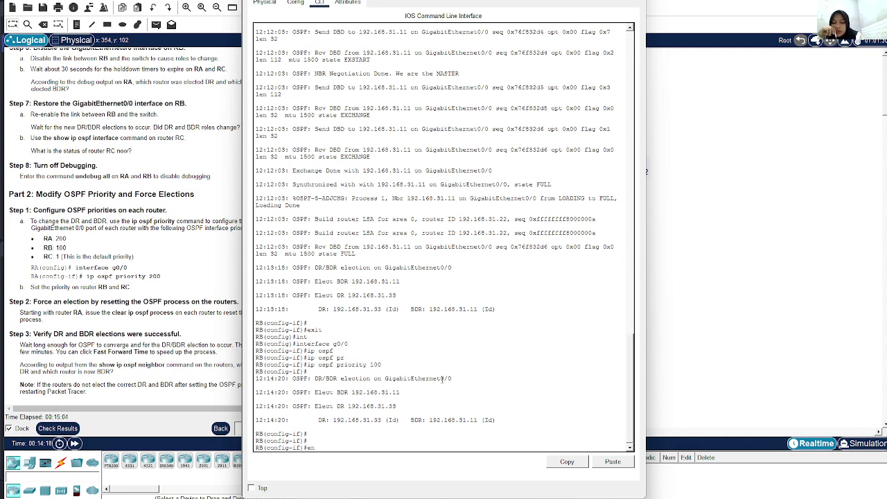
{"action": "type", "text": "d"}
{"action": "key", "text": "Return"}
{"action": "key", "text": "Return"}
Step: Turn off all debugging on router RB with undebug all and return to the topology
{"action": "type", "text": "un"}
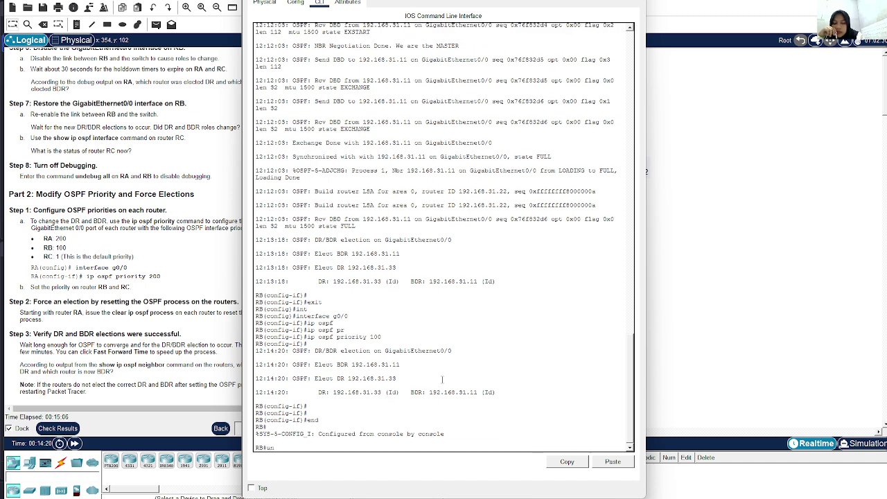
{"action": "key", "text": "Tab"}
{"action": "type", "text": "all"}
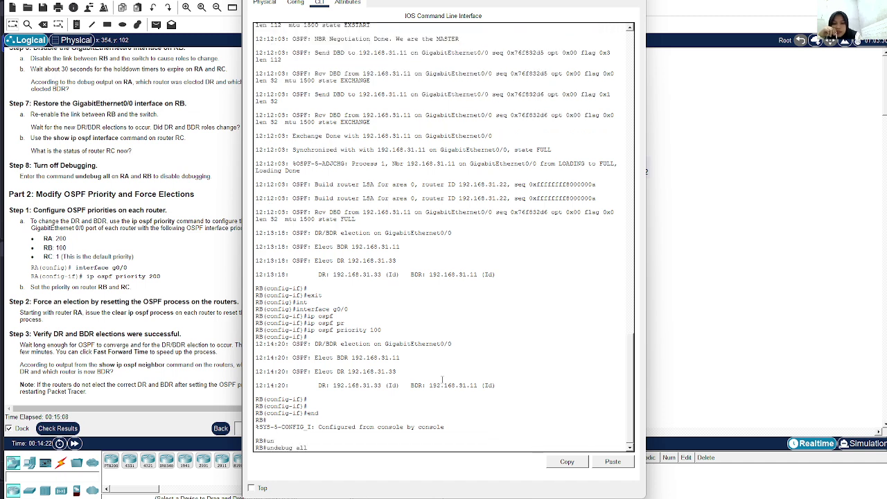
{"action": "key", "text": "Return"}
{"action": "key", "text": "Return"}
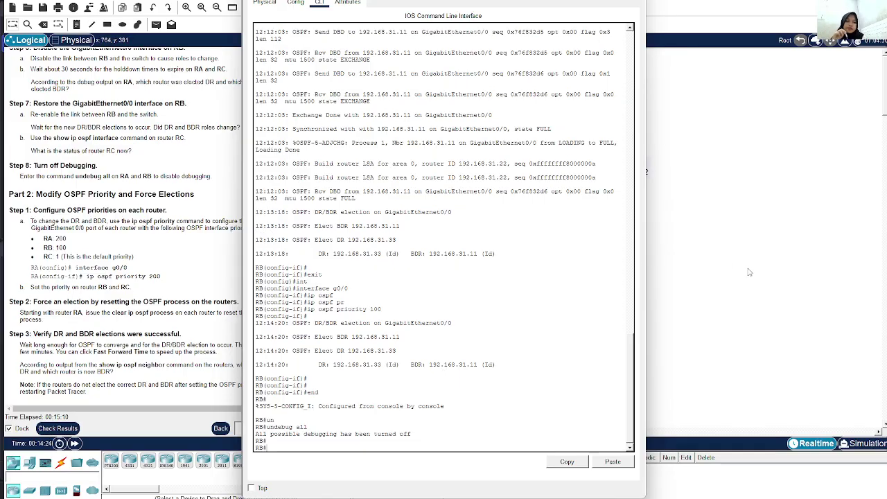
{"action": "left_click", "coordinate": [748, 272]}
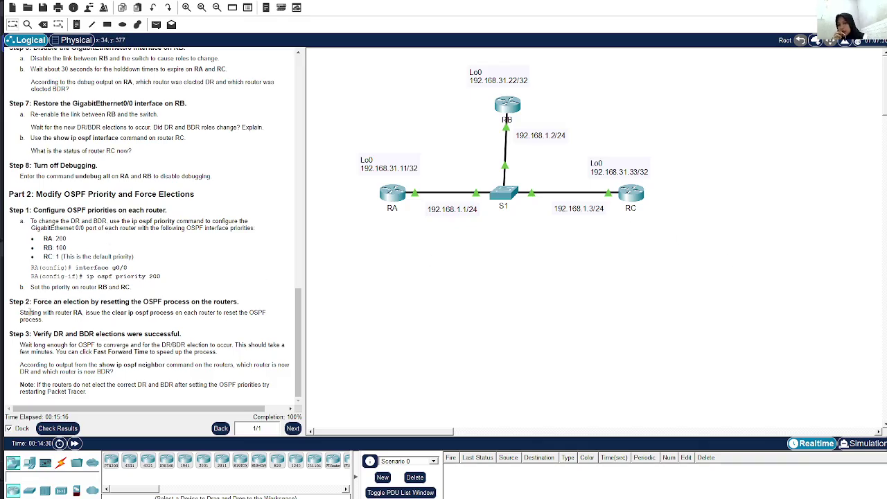
Step: Reset all OSPF processes on router RA with clear ip ospf process, answering yes to the reset prompt
{"action": "left_click_drag", "start_coordinate": [8, 305], "coordinate": [50, 323]}
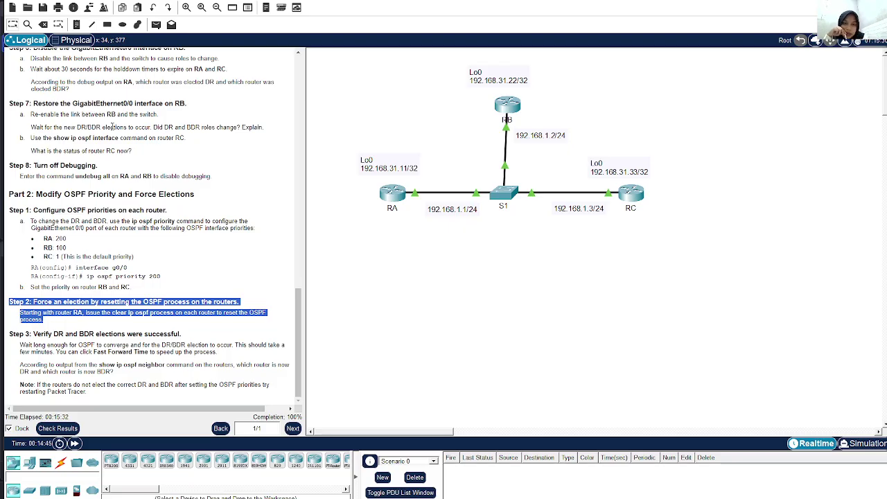
{"action": "left_click", "coordinate": [390, 196]}
{"action": "type", "text": "c"}
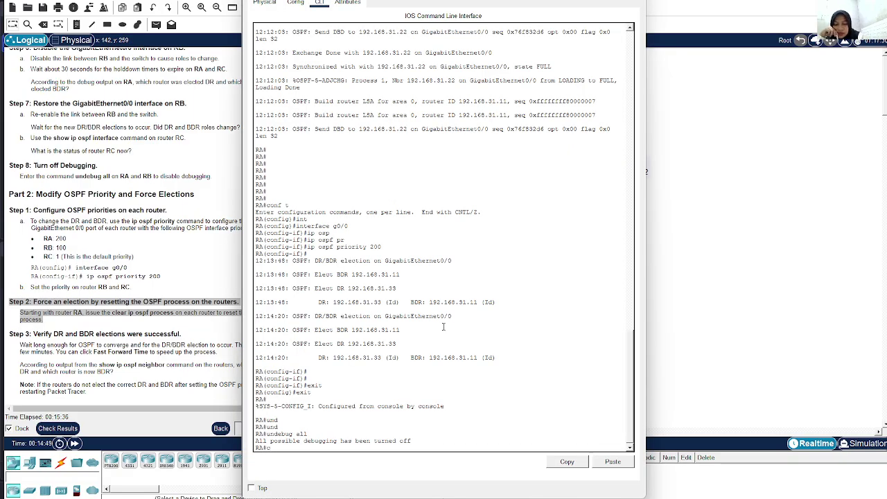
{"action": "type", "text": "lear"}
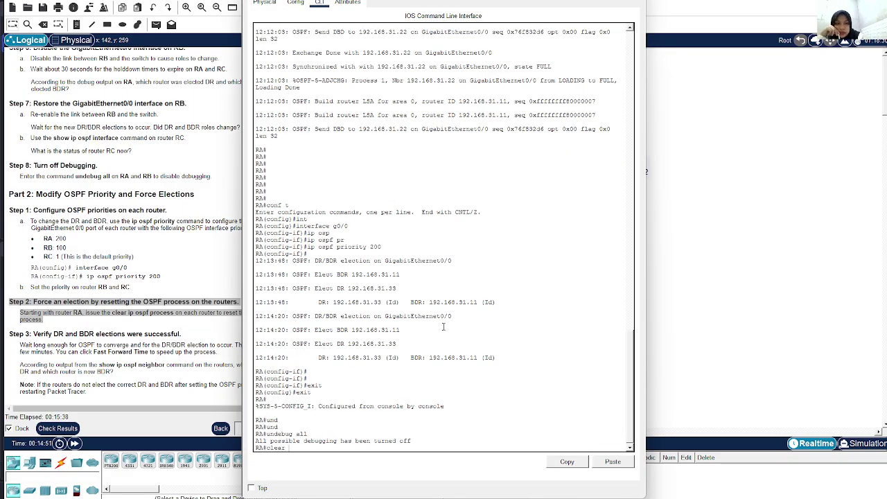
{"action": "type", "text": " ip os"}
{"action": "key", "text": "Tab"}
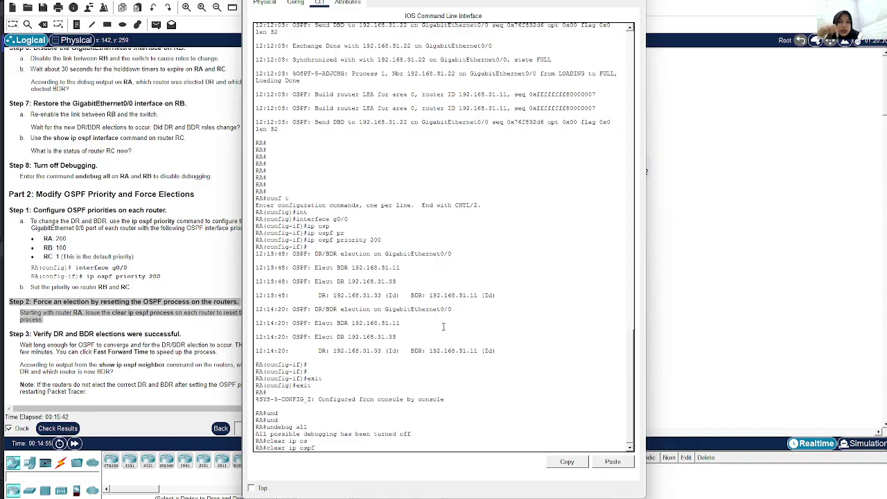
{"action": "type", "text": "pr"}
{"action": "key", "text": "Tab"}
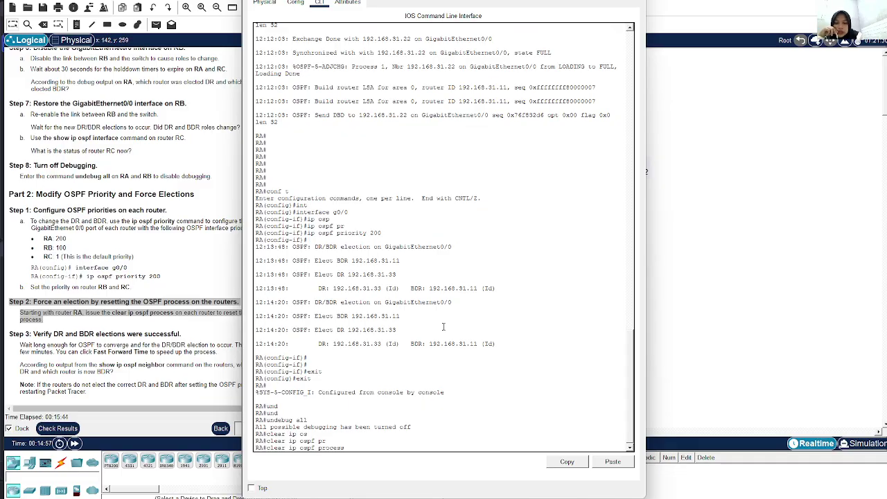
{"action": "key", "text": "Return"}
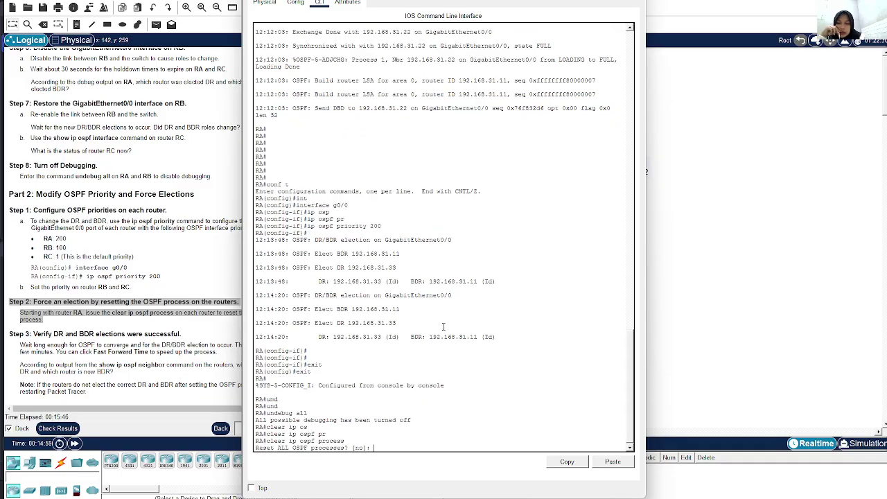
{"action": "type", "text": "yes"}
{"action": "key", "text": "Return"}
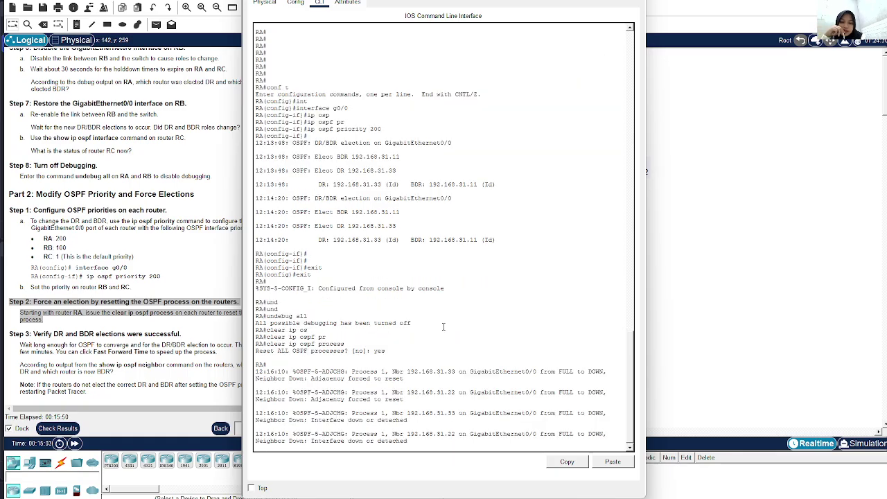
{"action": "key", "text": "Return"}
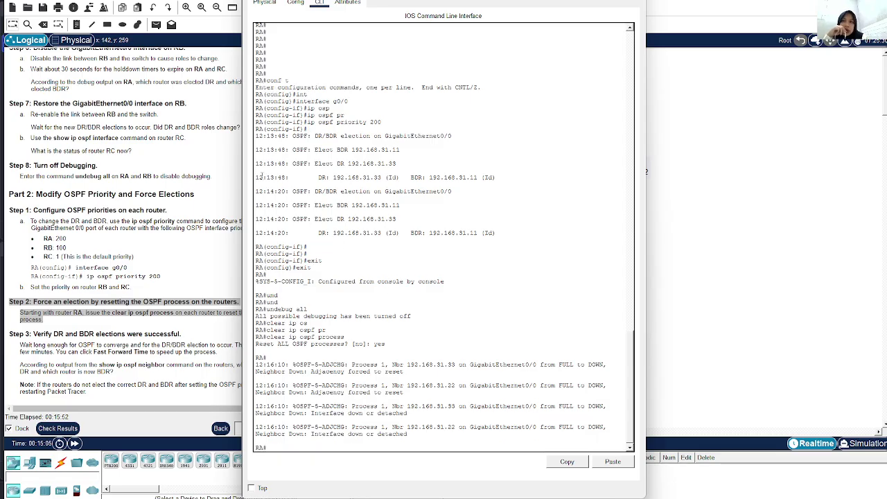
{"action": "left_click", "coordinate": [179, 210]}
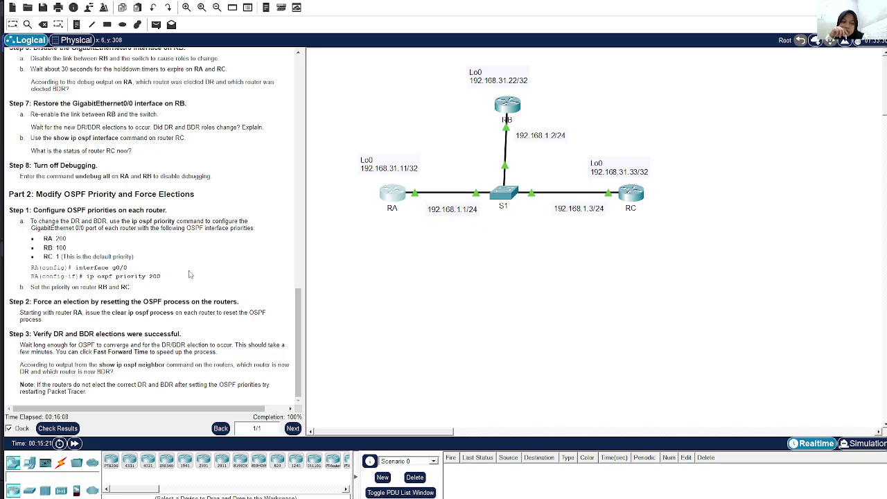
Step: Display router RA's OSPF neighbors with show ip ospf neighbor to verify the DR and BDR elections
{"action": "left_click_drag", "start_coordinate": [10, 336], "coordinate": [110, 398]}
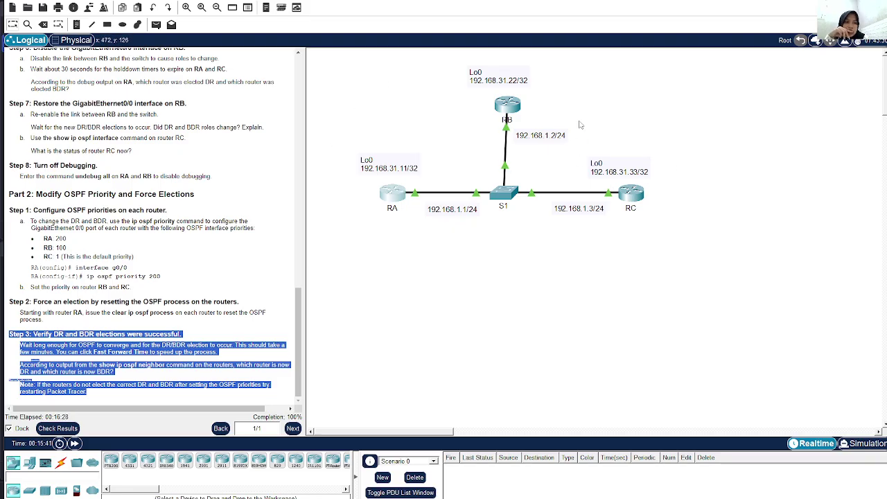
{"action": "left_click", "coordinate": [389, 195]}
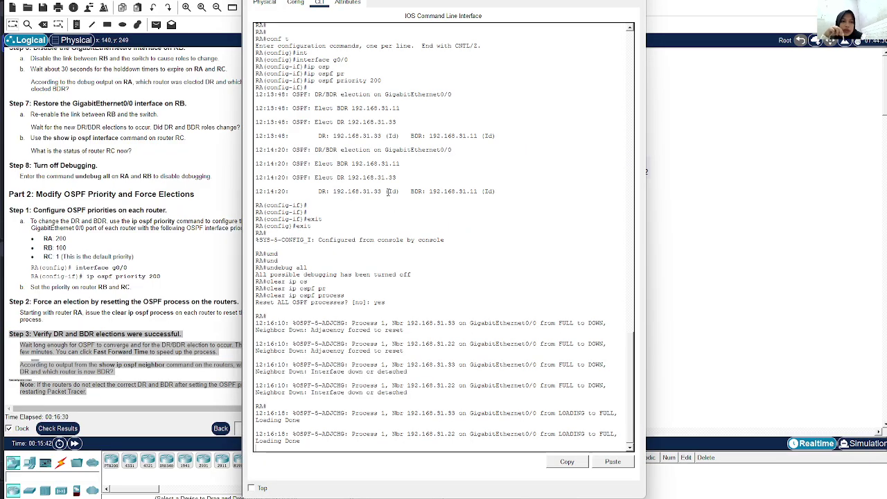
{"action": "key", "text": "Return"}
{"action": "key", "text": "Return"}
{"action": "key", "text": "Return"}
{"action": "type", "text": "show ip"}
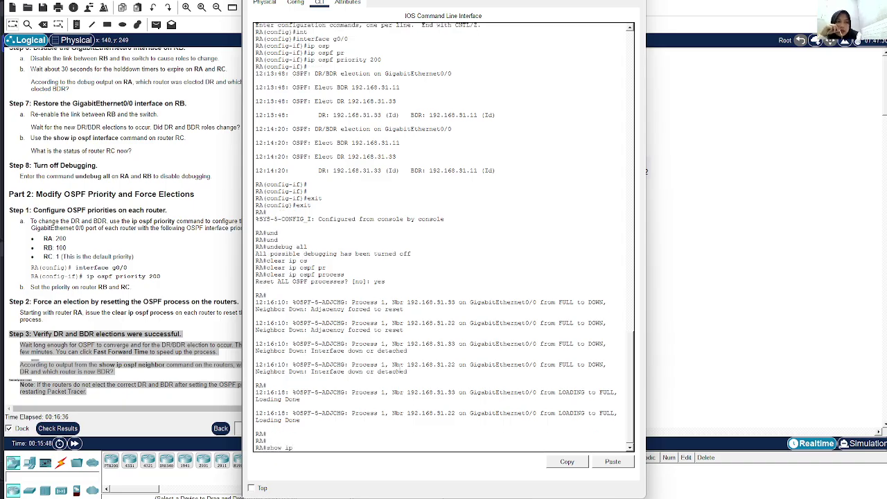
{"action": "type", "text": " ospf ne"}
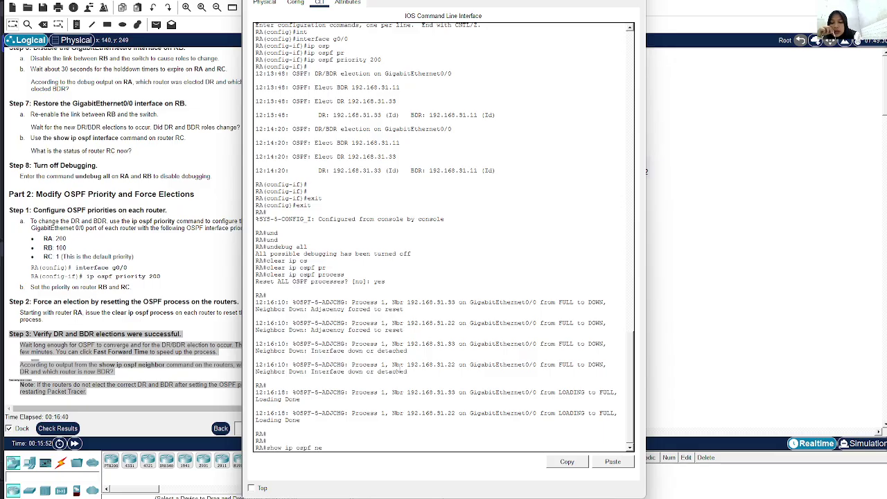
{"action": "key", "text": "Tab"}
{"action": "key", "text": "Return"}
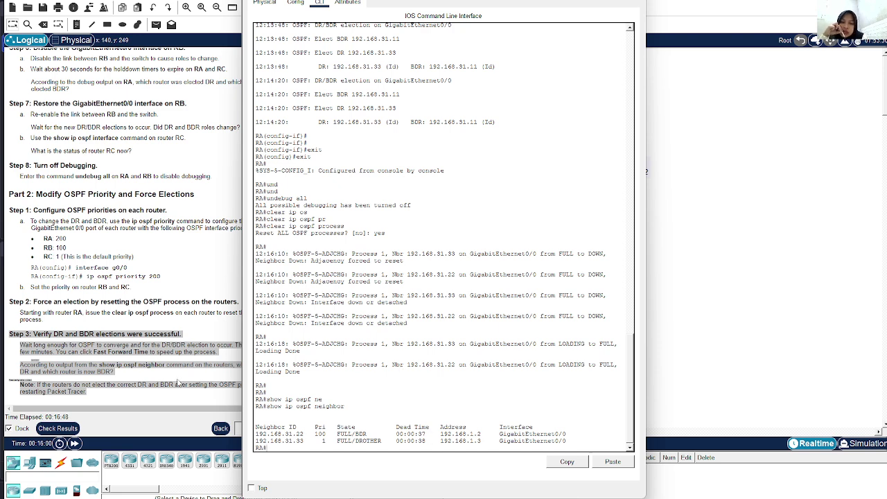
Step: Compare the Step 3 question with RA's neighbor table to identify the DR and BDR, and review the remaining lab instructions
{"action": "left_click", "coordinate": [115, 302]}
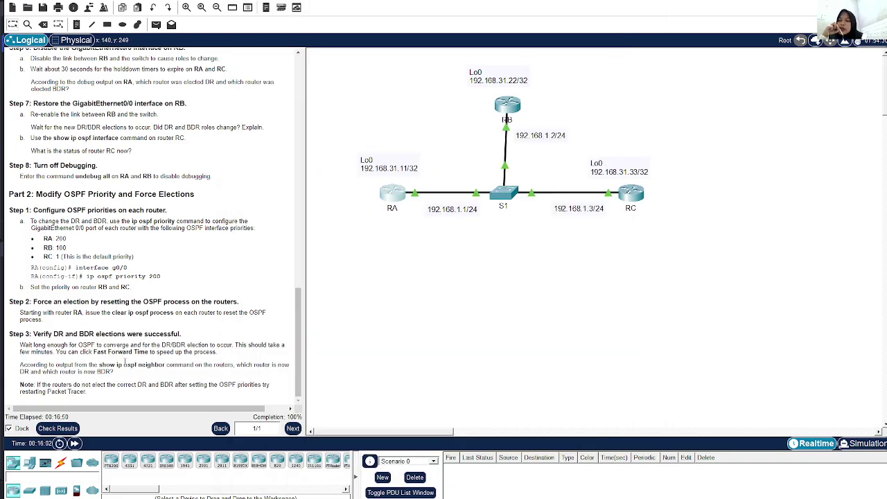
{"action": "left_click_drag", "start_coordinate": [115, 373], "coordinate": [17, 363]}
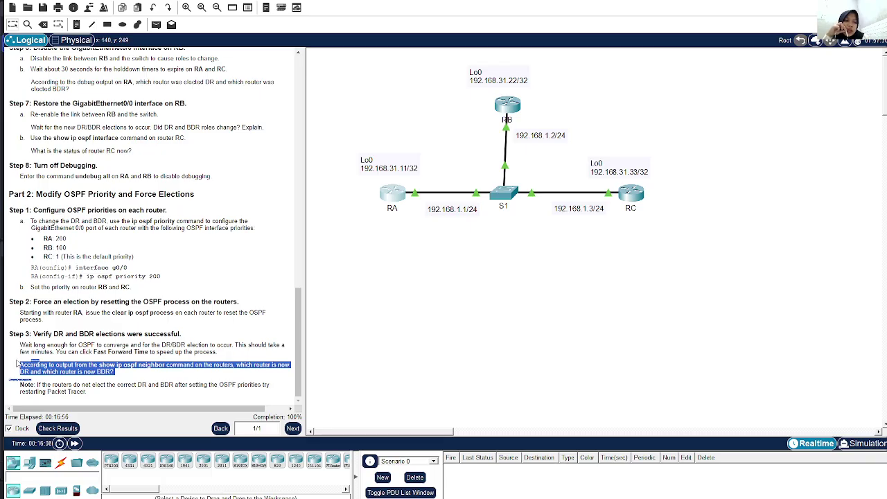
{"action": "left_click", "coordinate": [396, 194]}
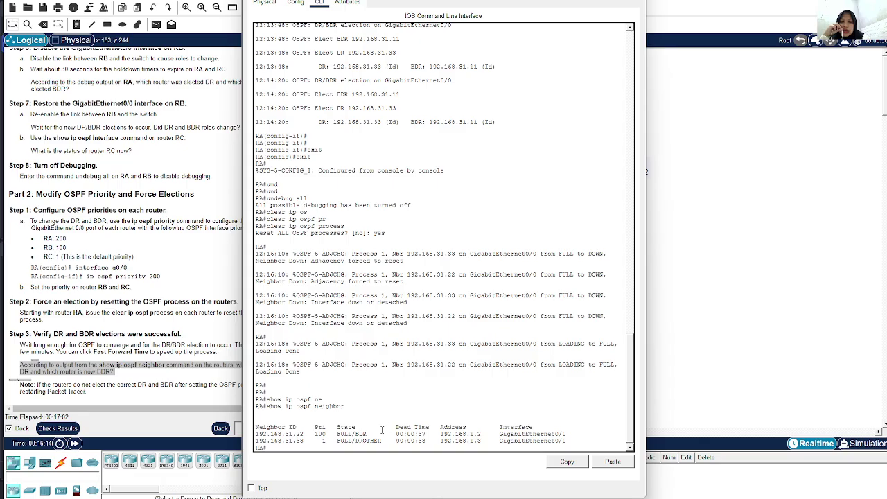
{"action": "left_click_drag", "start_coordinate": [375, 434], "coordinate": [315, 434]}
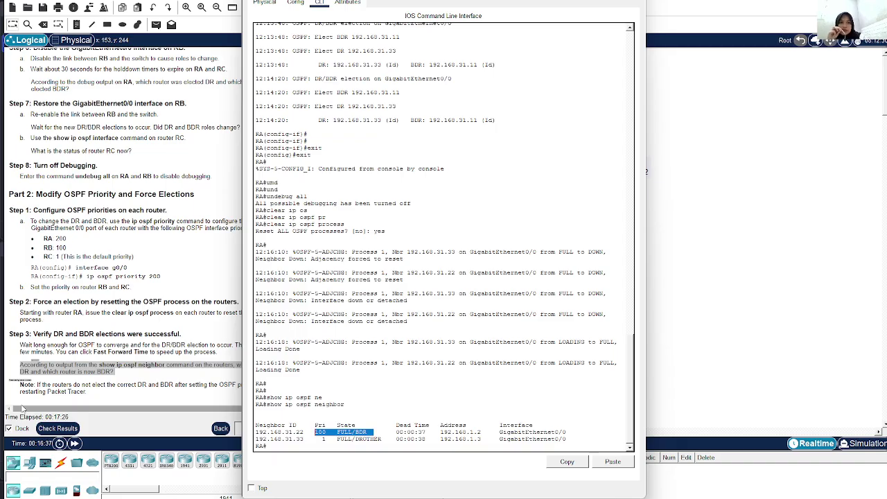
{"action": "left_click", "coordinate": [238, 287]}
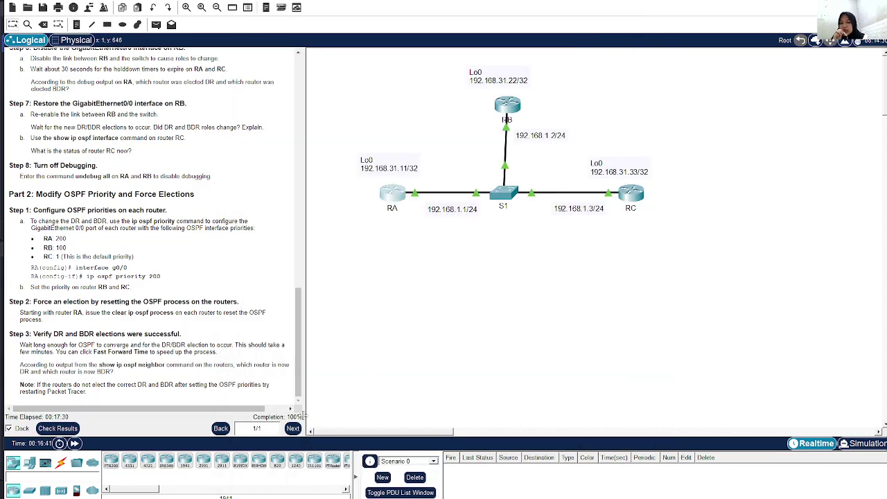
{"action": "left_click_drag", "start_coordinate": [301, 394], "coordinate": [293, 289]}
{"action": "scroll", "coordinate": [293, 289], "scroll_direction": "down", "scroll_amount": 5}
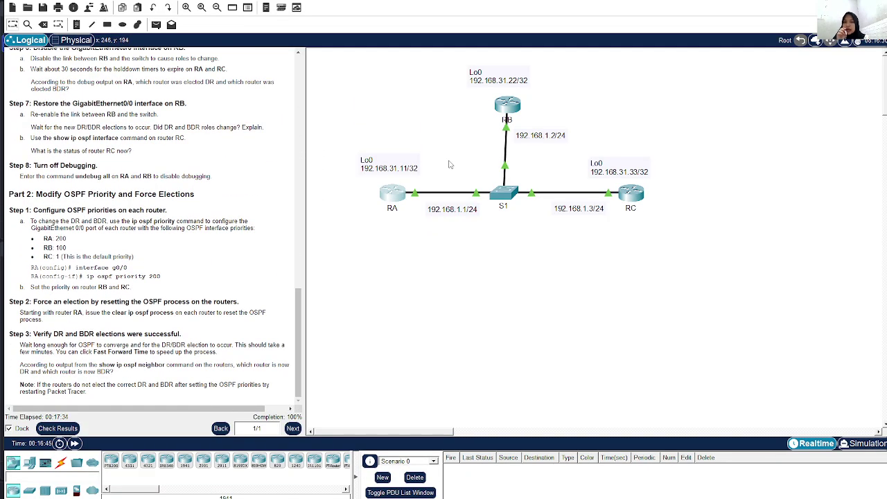